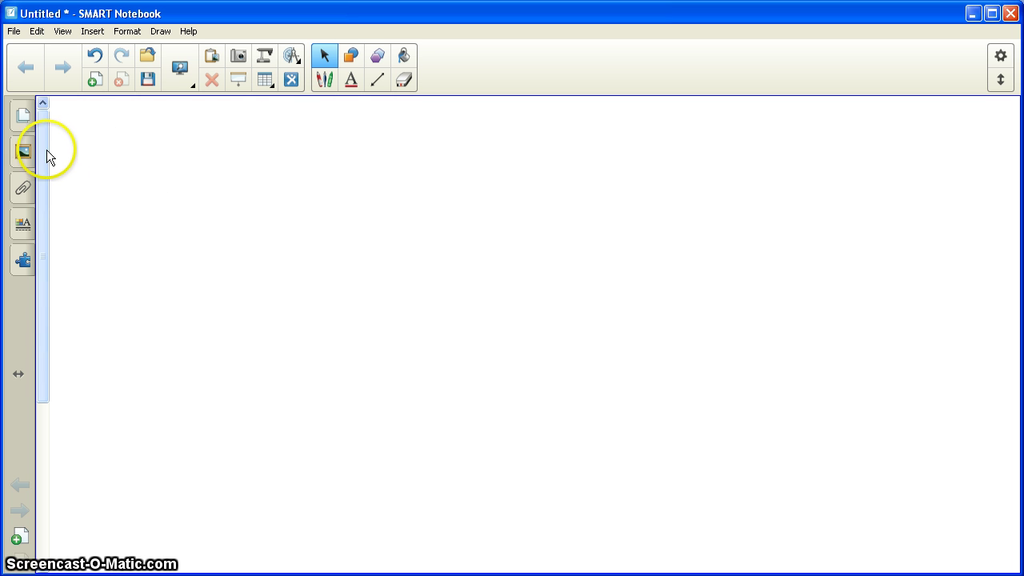
In the Gallery, browse Lesson Activity Toolkit 2.0 > Activities to the Sentence arrange folder
{"action": "left_click", "coordinate": [24, 152]}
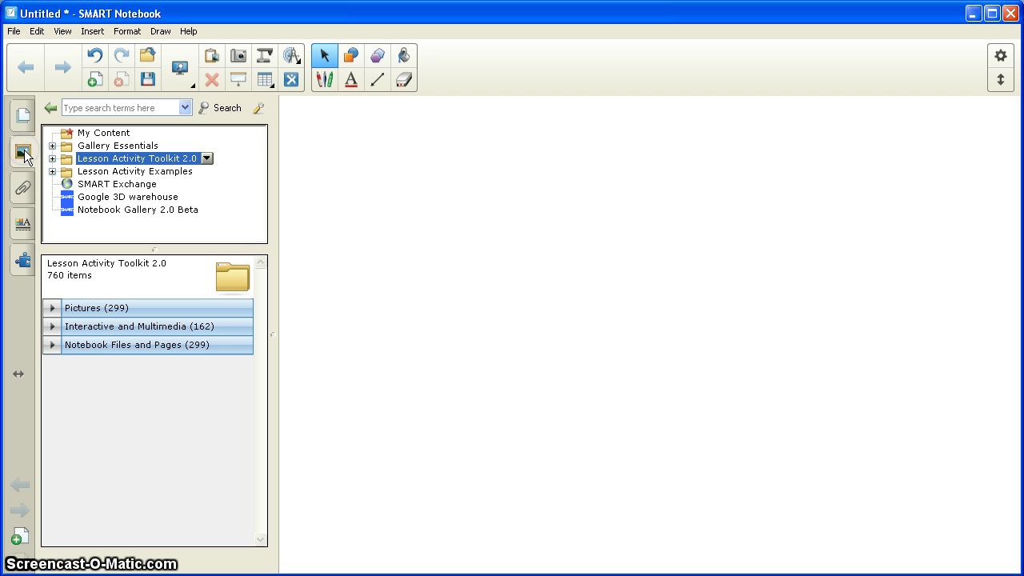
{"action": "double_click", "coordinate": [127, 160]}
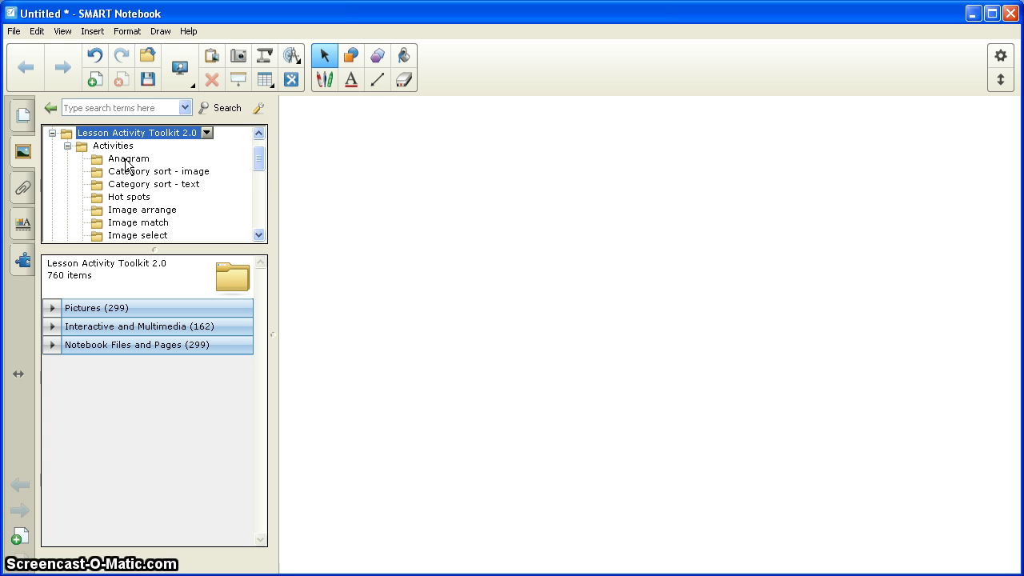
{"action": "left_click", "coordinate": [111, 147]}
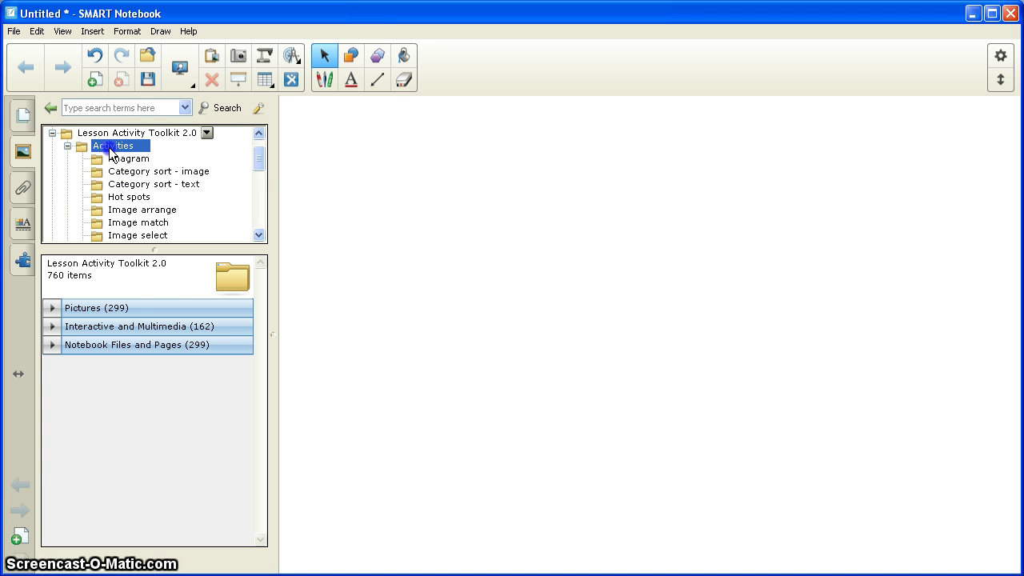
{"action": "double_click", "coordinate": [110, 147]}
{"action": "double_click", "coordinate": [111, 147]}
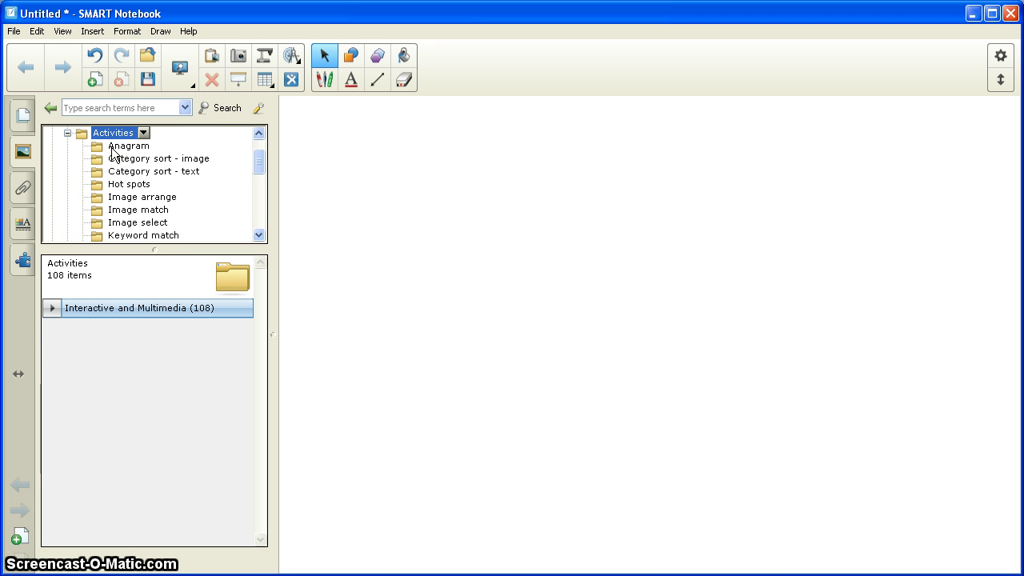
{"action": "left_click_drag", "start_coordinate": [112, 151], "coordinate": [136, 156]}
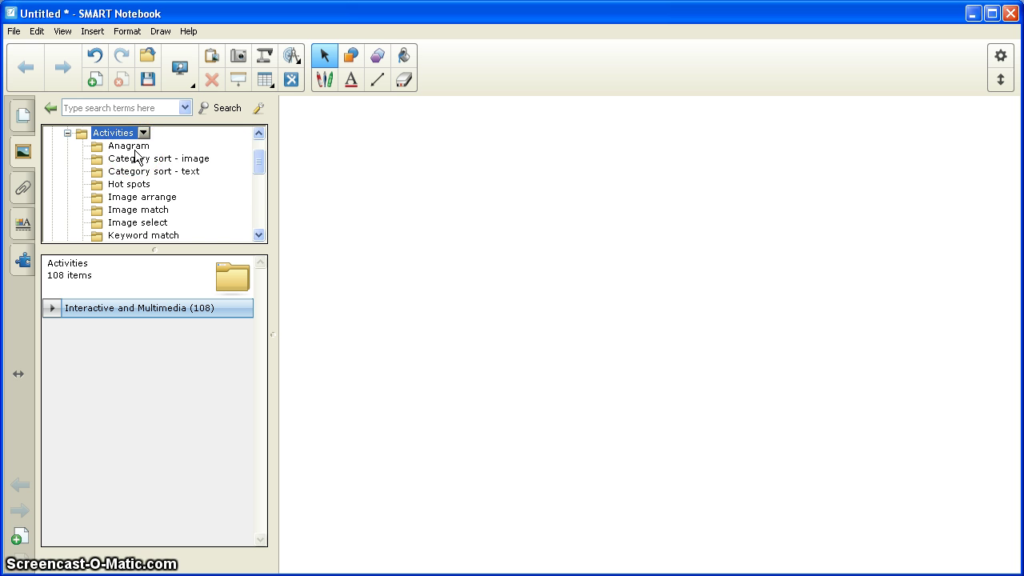
{"action": "scroll", "coordinate": [136, 156], "scroll_direction": "down", "scroll_amount": 2}
{"action": "scroll", "coordinate": [136, 156], "scroll_direction": "down", "scroll_amount": 1}
{"action": "left_click_drag", "start_coordinate": [136, 158], "coordinate": [118, 192]}
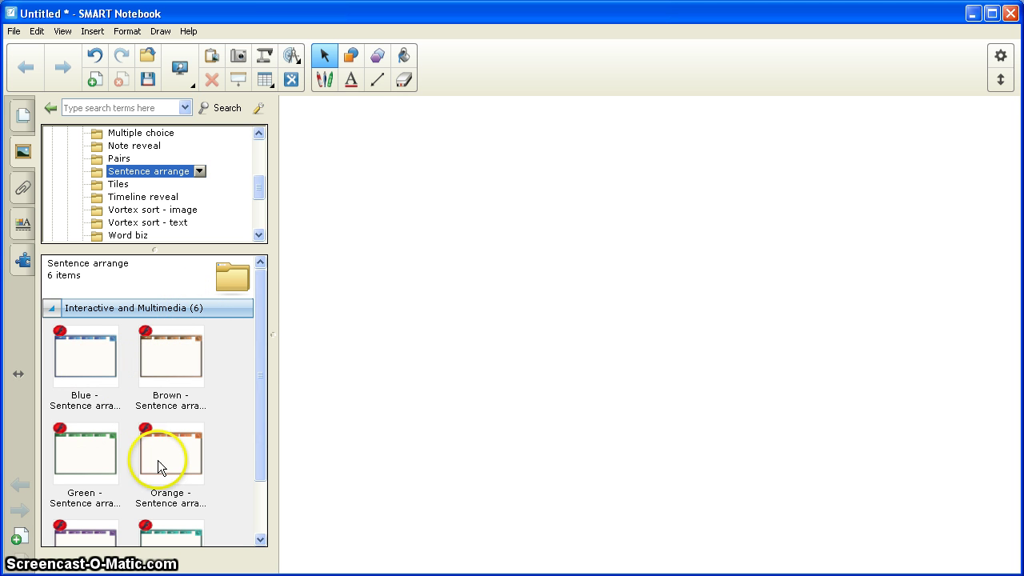
Drag the Blue Sentence arrange template onto the blank page
{"action": "left_click", "coordinate": [83, 363]}
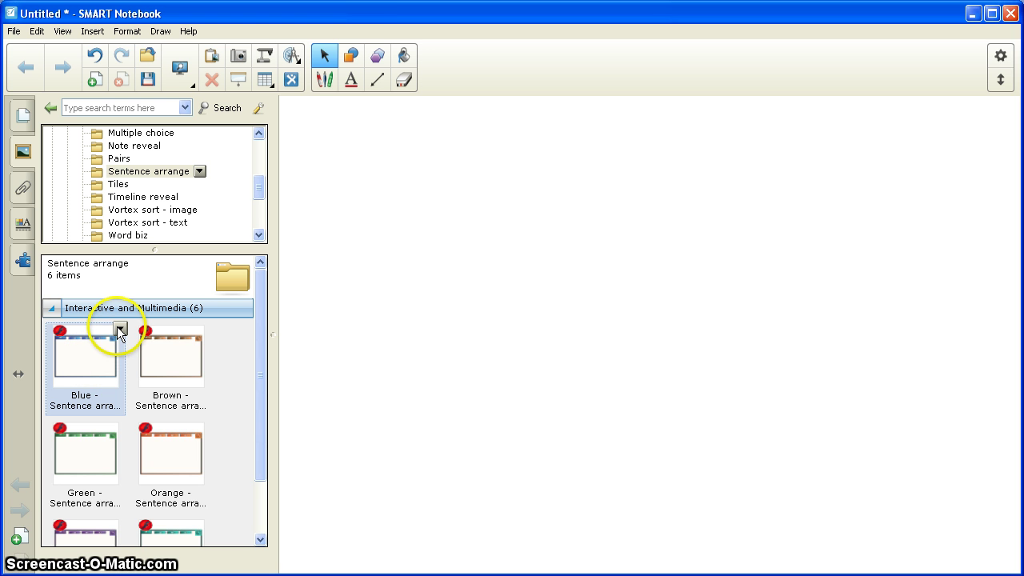
{"action": "left_click", "coordinate": [120, 328]}
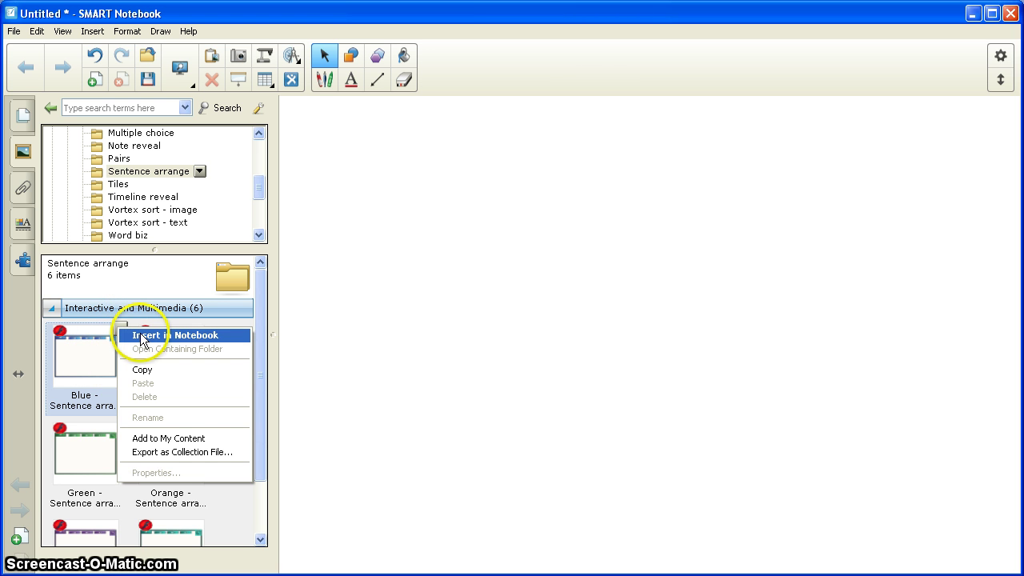
{"action": "left_click", "coordinate": [89, 332]}
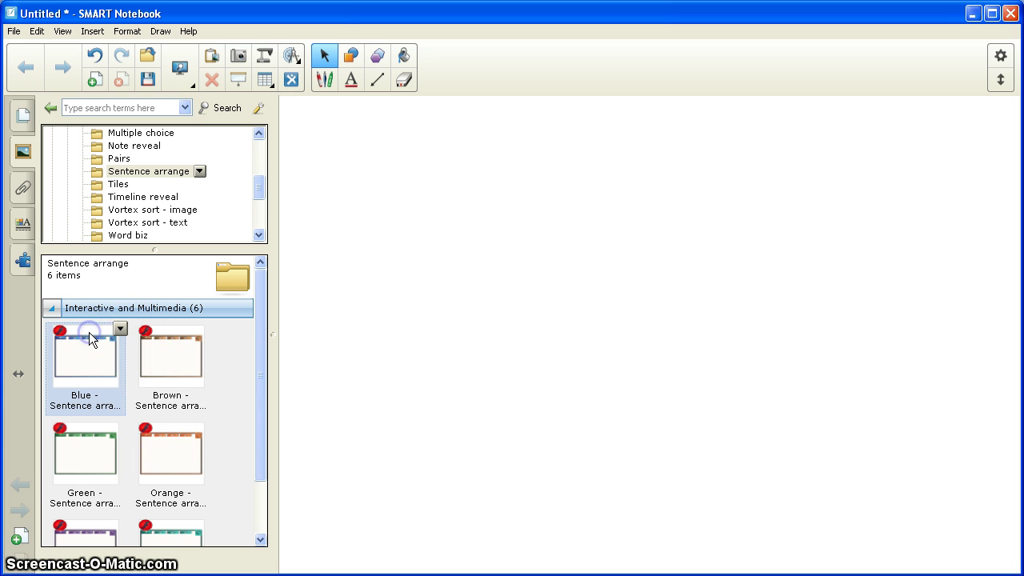
{"action": "left_click_drag", "start_coordinate": [91, 350], "coordinate": [412, 324]}
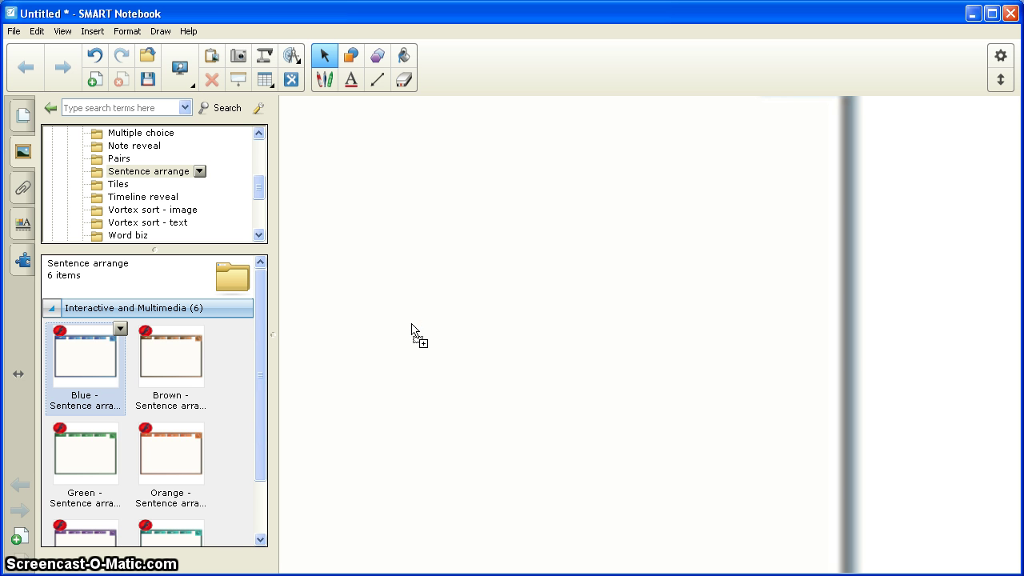
{"action": "left_click", "coordinate": [397, 328]}
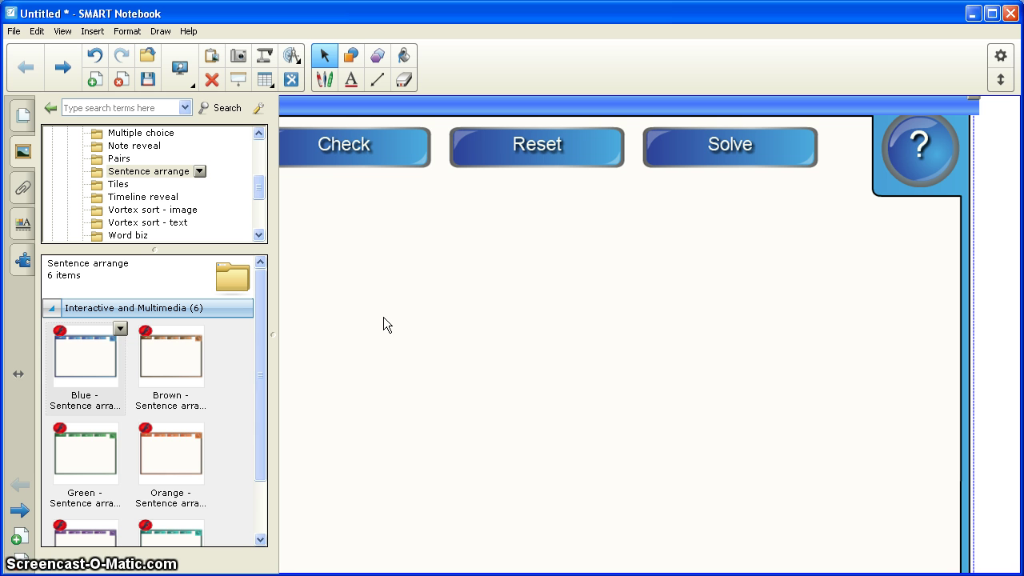
Hide the Gallery, put the activity in edit mode, review its sentence rows and enable the Solve button
{"action": "left_click", "coordinate": [350, 352]}
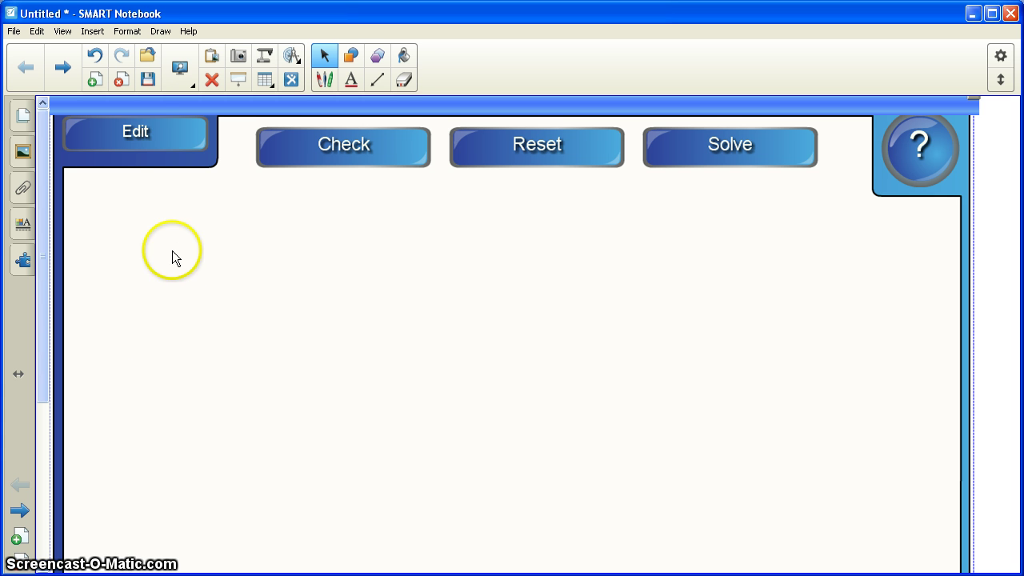
{"action": "left_click", "coordinate": [157, 140]}
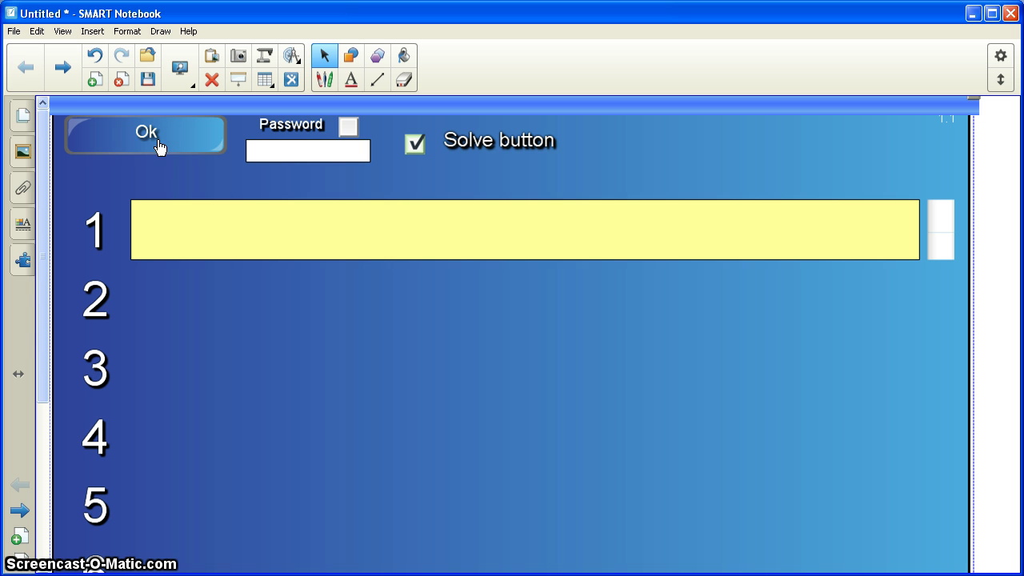
{"action": "left_click", "coordinate": [224, 227]}
{"action": "scroll", "coordinate": [227, 226], "scroll_direction": "down", "scroll_amount": 3}
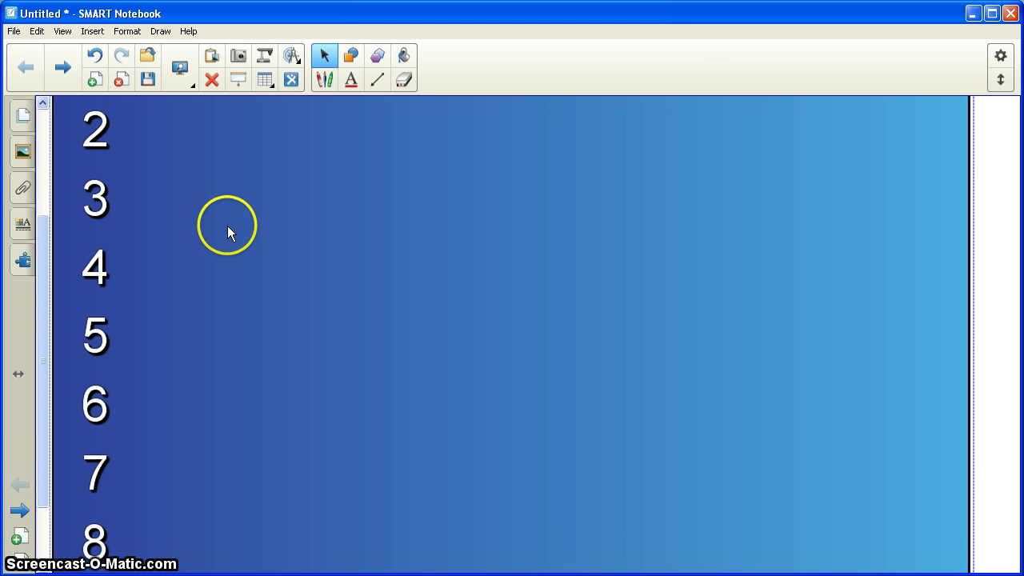
{"action": "scroll", "coordinate": [228, 225], "scroll_direction": "down", "scroll_amount": 2}
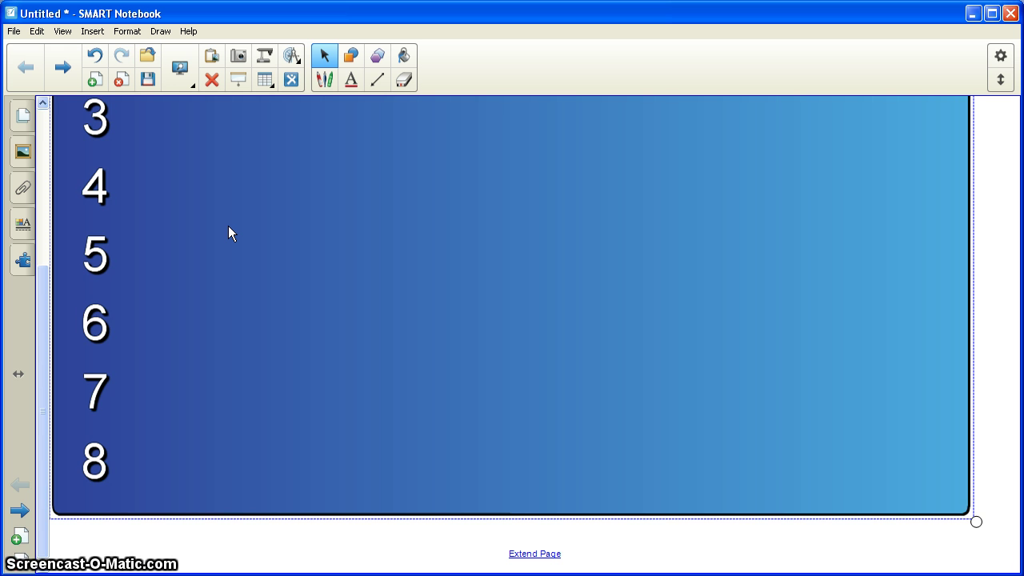
{"action": "scroll", "coordinate": [228, 227], "scroll_direction": "up", "scroll_amount": 3}
{"action": "scroll", "coordinate": [228, 226], "scroll_direction": "up", "scroll_amount": 1}
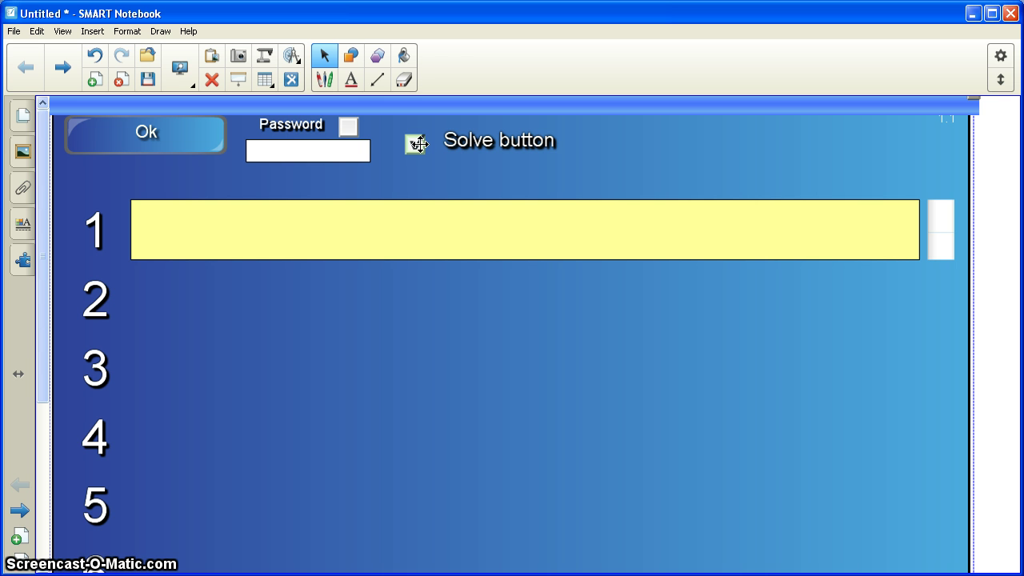
{"action": "left_click", "coordinate": [416, 144]}
Copy the article paragraph beginning 'The ability to check in bags' in Internet Explorer
{"action": "key", "text": "alt+Tab"}
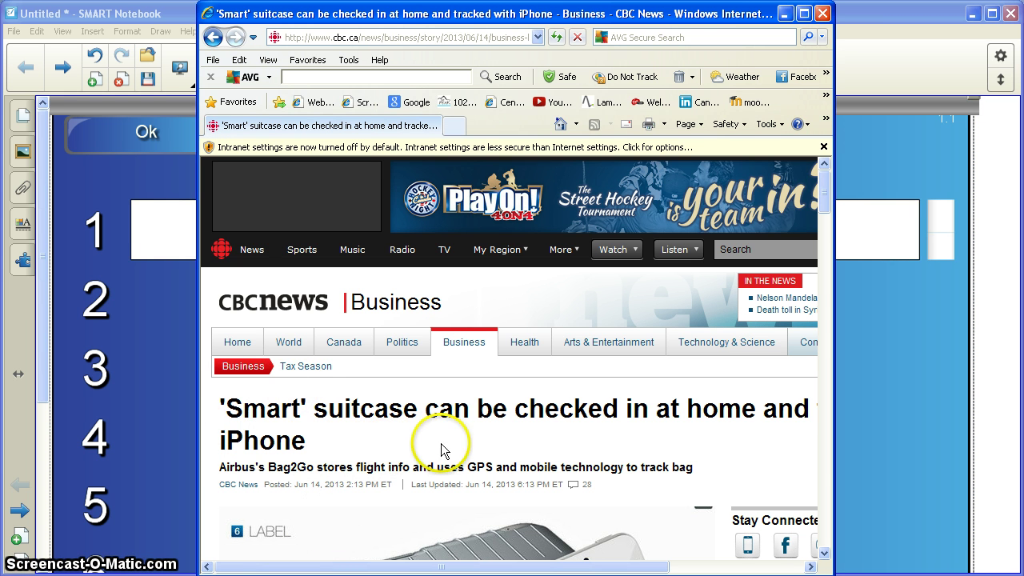
{"action": "scroll", "coordinate": [426, 454], "scroll_direction": "down", "scroll_amount": 1}
{"action": "scroll", "coordinate": [425, 445], "scroll_direction": "down", "scroll_amount": 8}
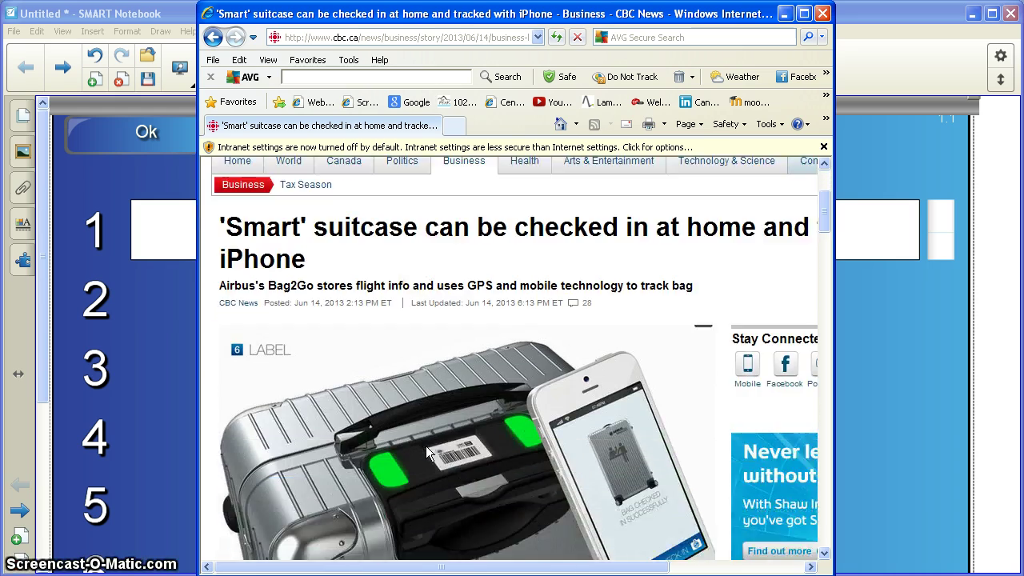
{"action": "scroll", "coordinate": [425, 446], "scroll_direction": "down", "scroll_amount": 6}
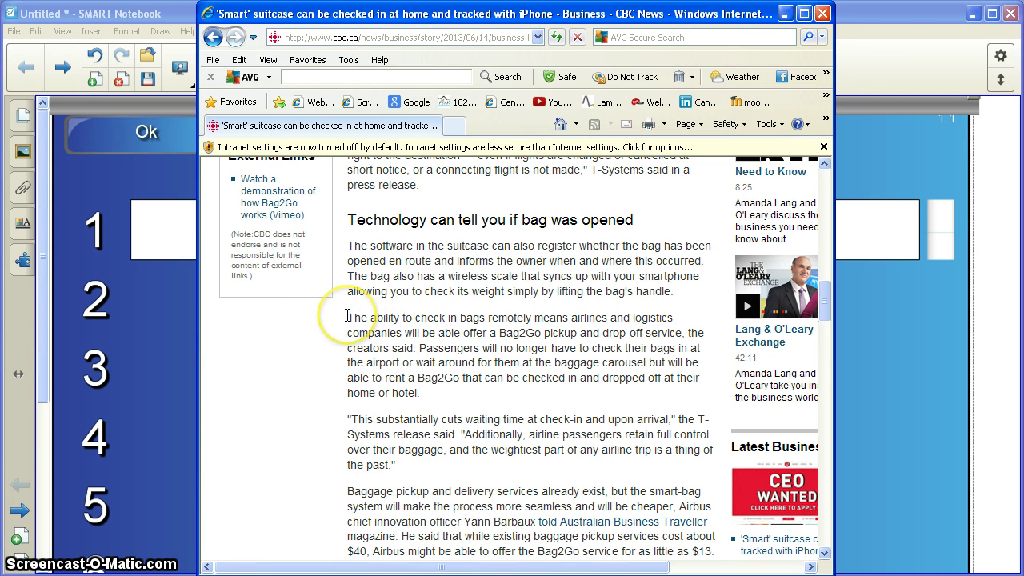
{"action": "left_click_drag", "start_coordinate": [347, 316], "coordinate": [422, 393]}
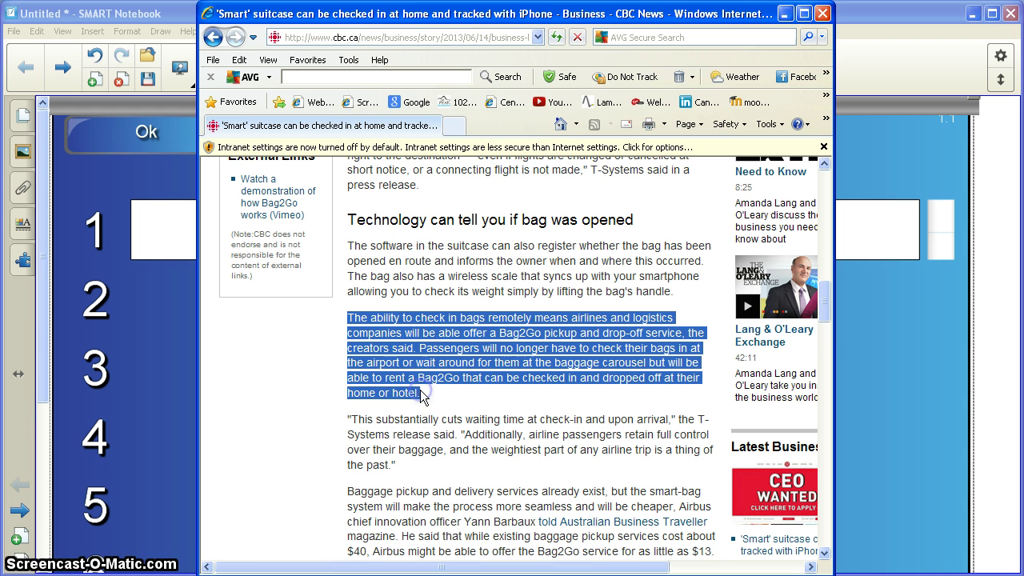
{"action": "right_click", "coordinate": [421, 347]}
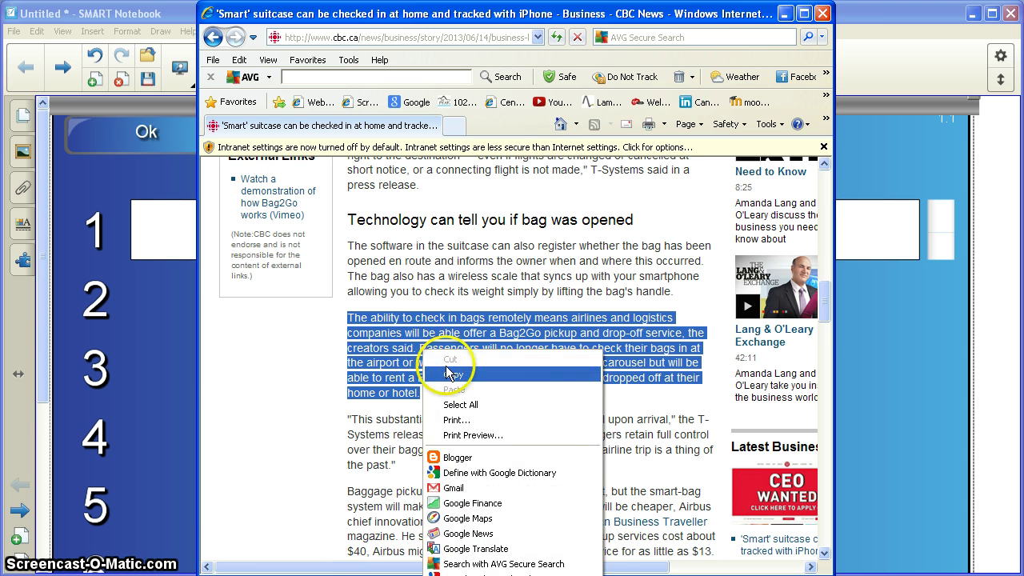
{"action": "left_click", "coordinate": [448, 373]}
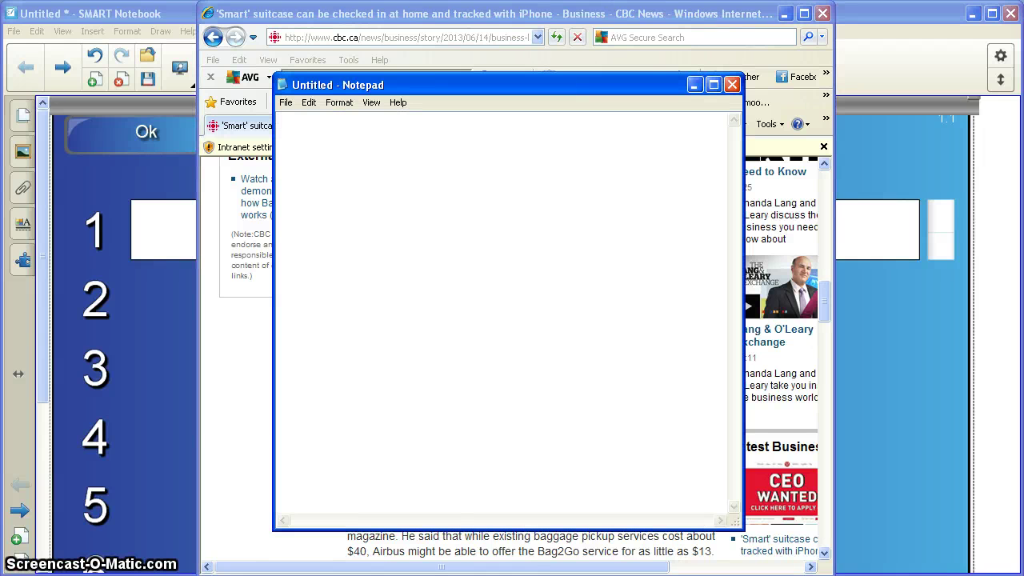
Paste the copied paragraph into the empty Notepad note
{"action": "right_click", "coordinate": [300, 126]}
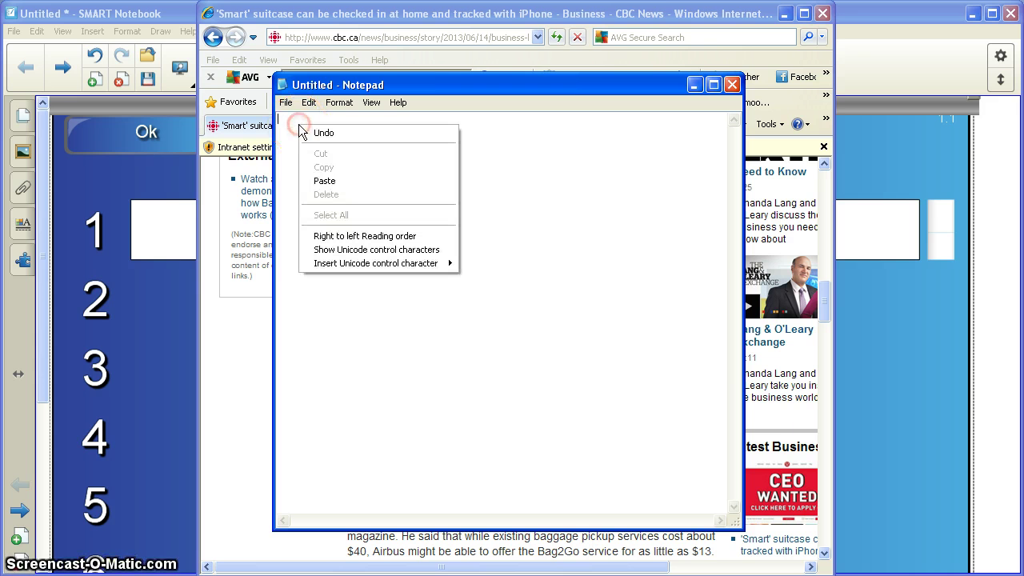
{"action": "left_click", "coordinate": [328, 180]}
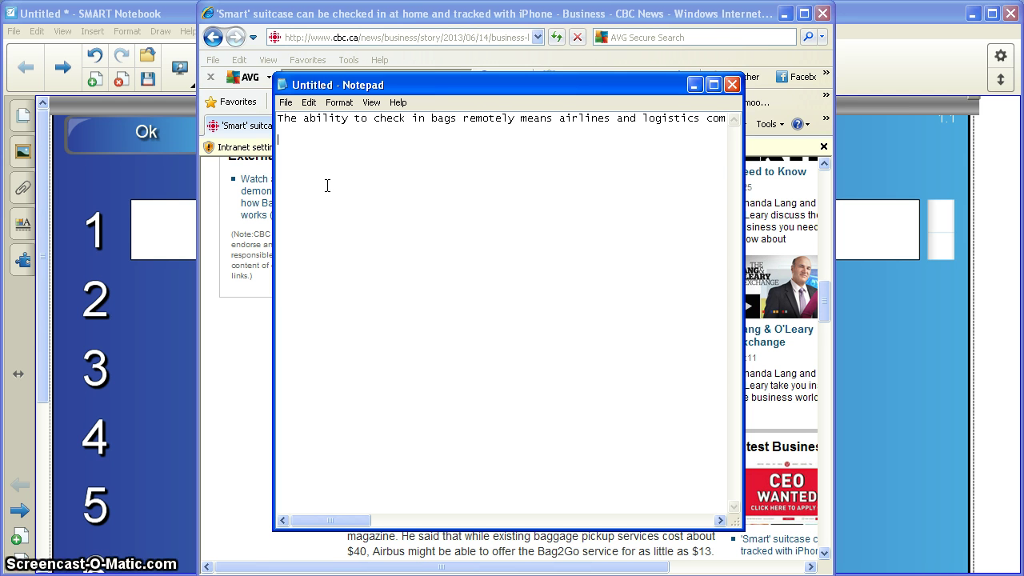
{"action": "left_click", "coordinate": [339, 177]}
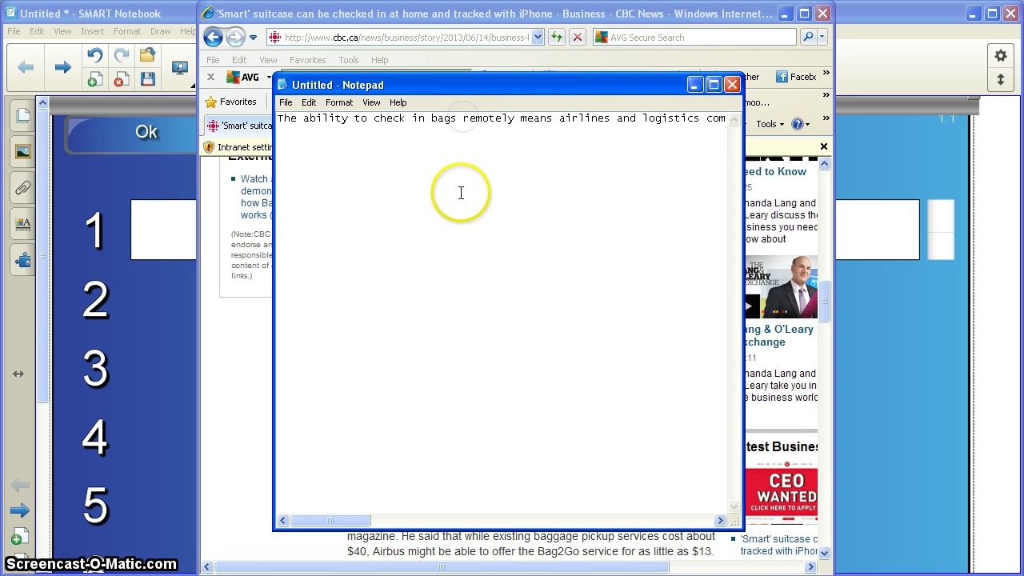
Break the Notepad text into lines before 'remotely', 'able', 'service', 'have', 'them' and 'Bag2Go'
{"action": "key", "text": "Return"}
{"action": "key", "text": "Return"}
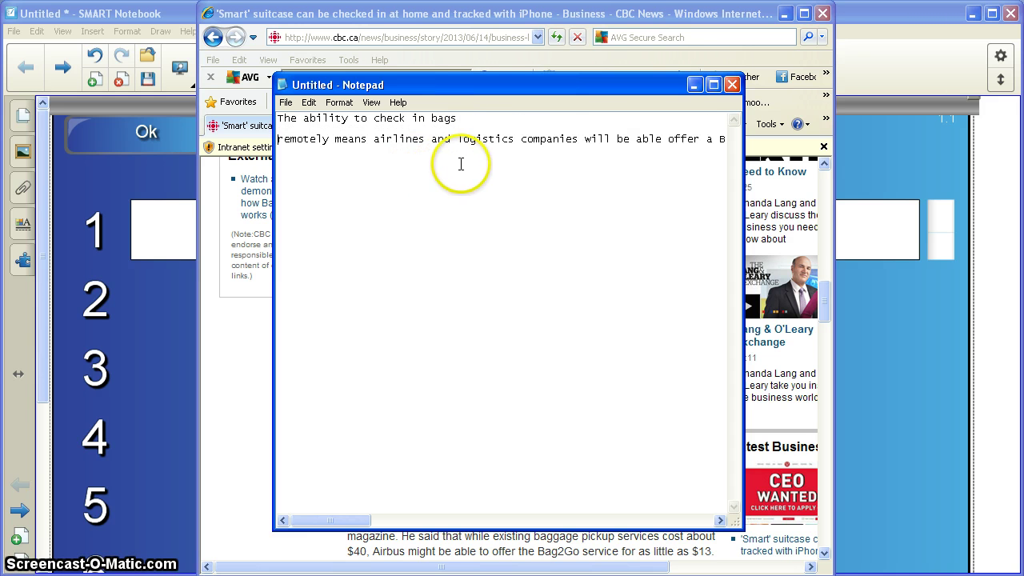
{"action": "left_click", "coordinate": [637, 142]}
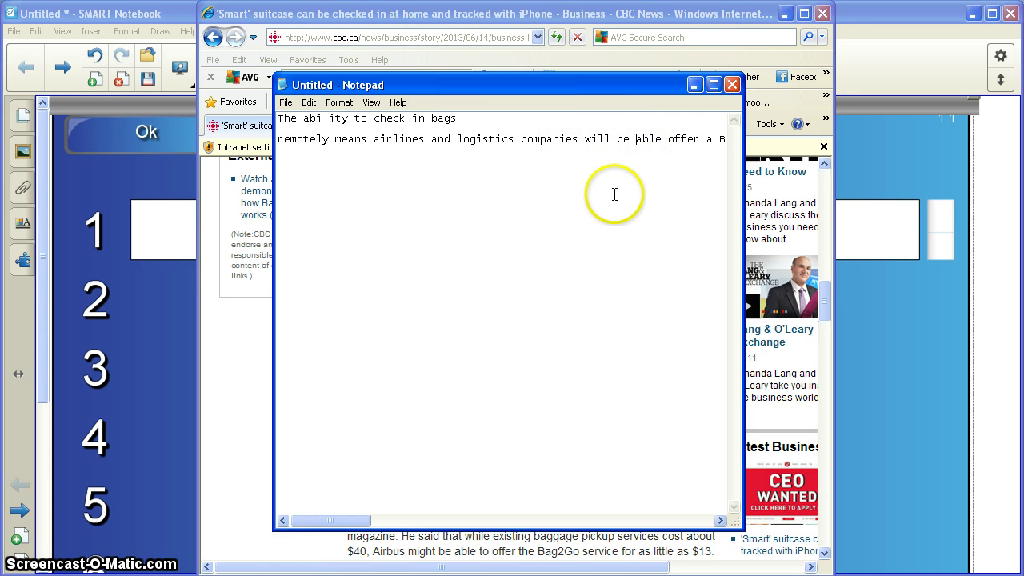
{"action": "key", "text": "Return"}
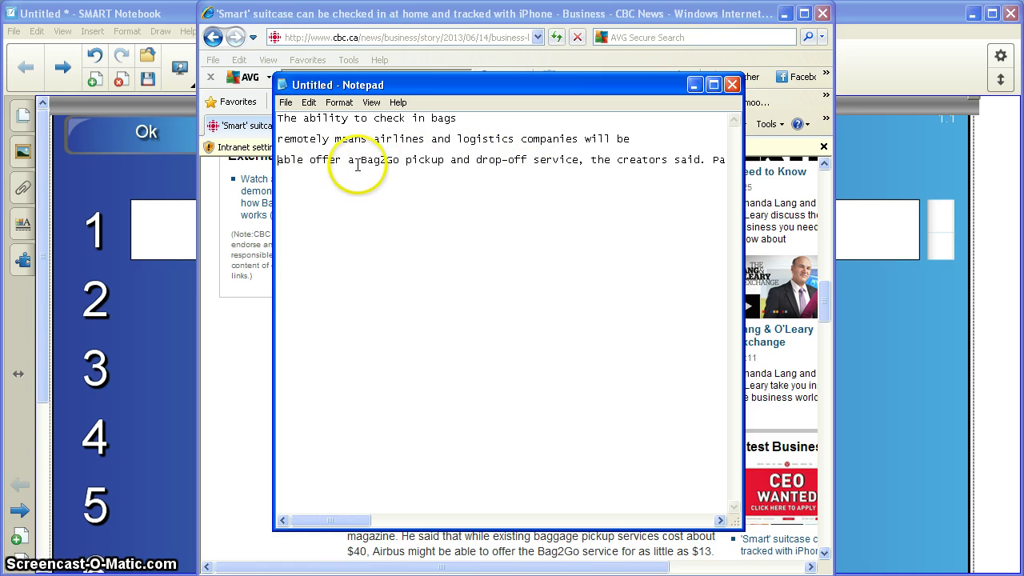
{"action": "left_click", "coordinate": [310, 163]}
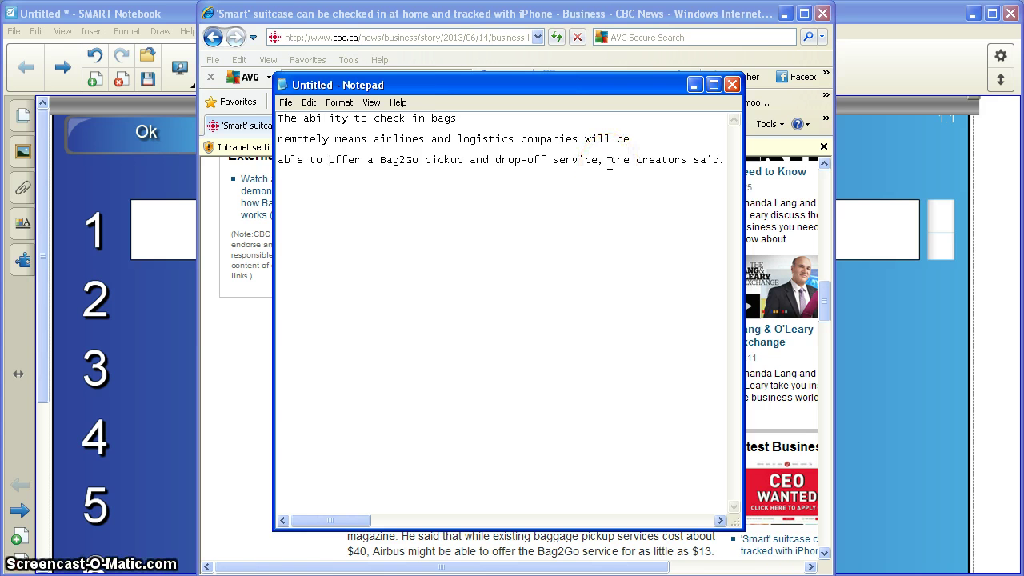
{"action": "left_click", "coordinate": [552, 162]}
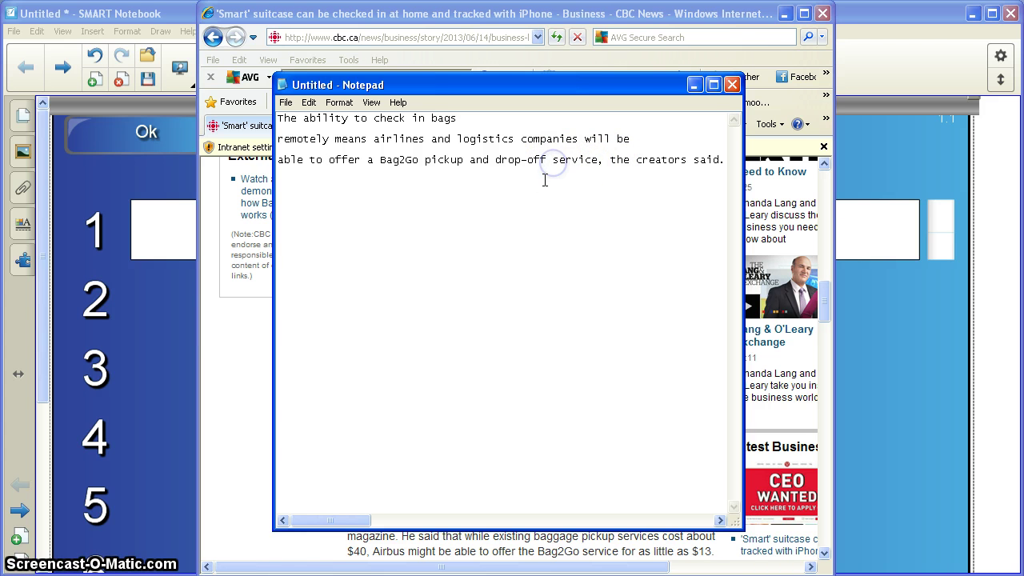
{"action": "key", "text": "Return"}
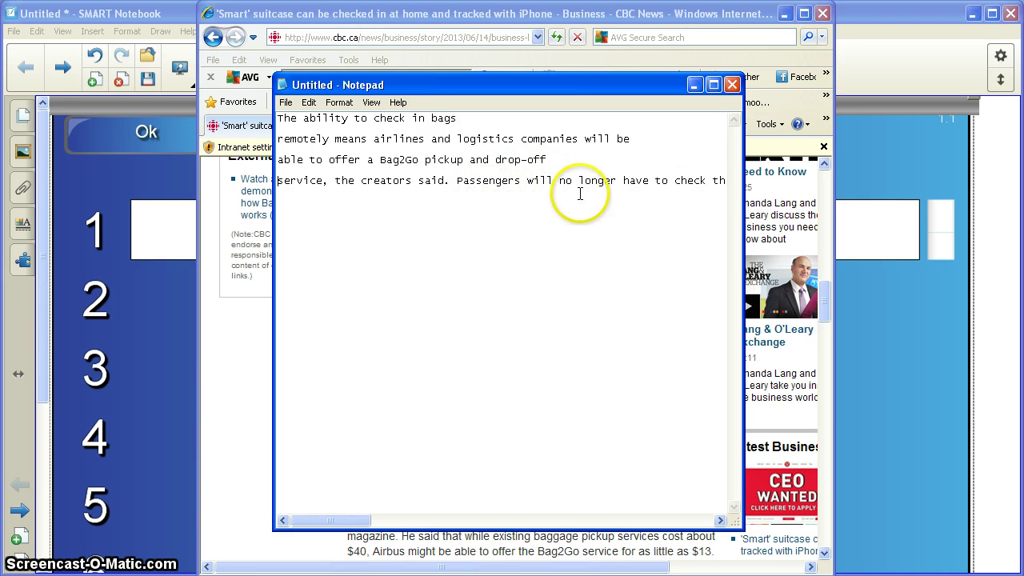
{"action": "left_click", "coordinate": [620, 180]}
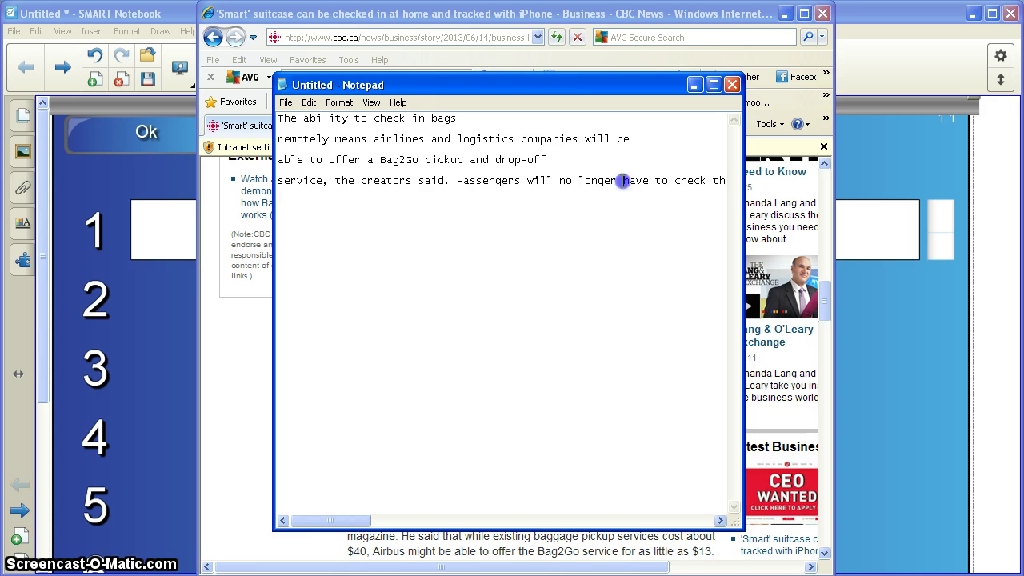
{"action": "key", "text": "Return"}
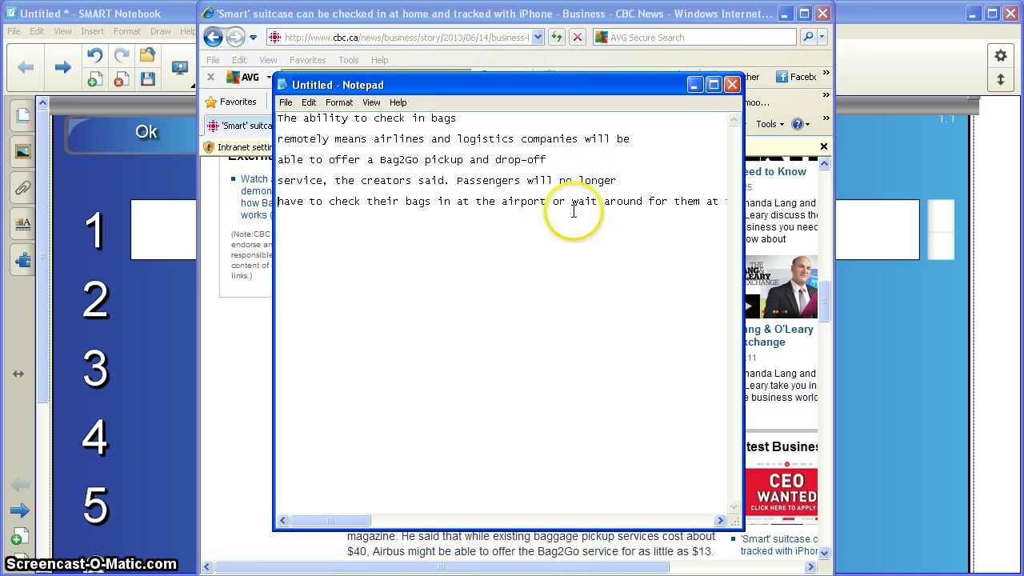
{"action": "left_click", "coordinate": [673, 204]}
{"action": "key", "text": "Return"}
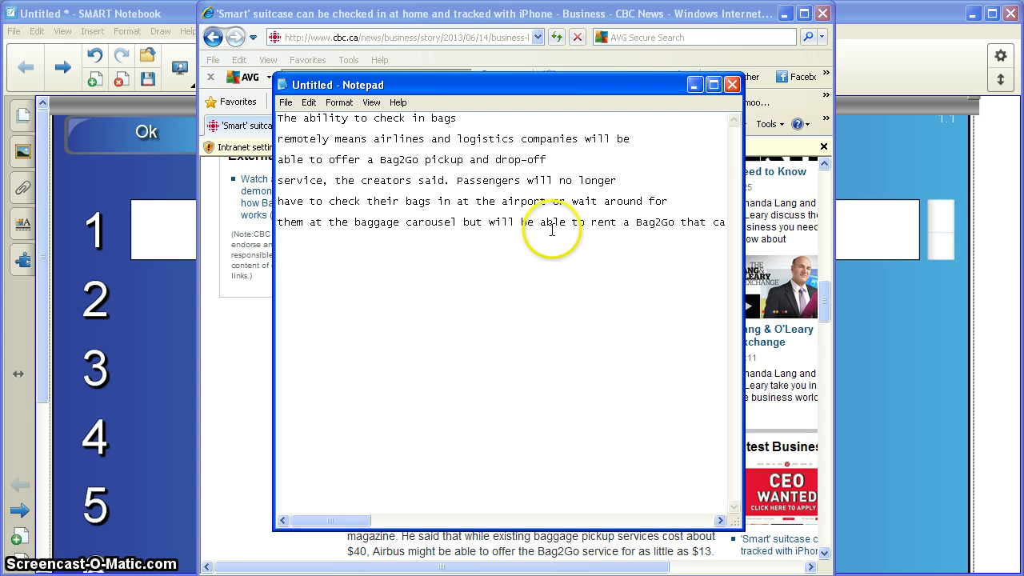
{"action": "left_click", "coordinate": [633, 222]}
{"action": "key", "text": "Return"}
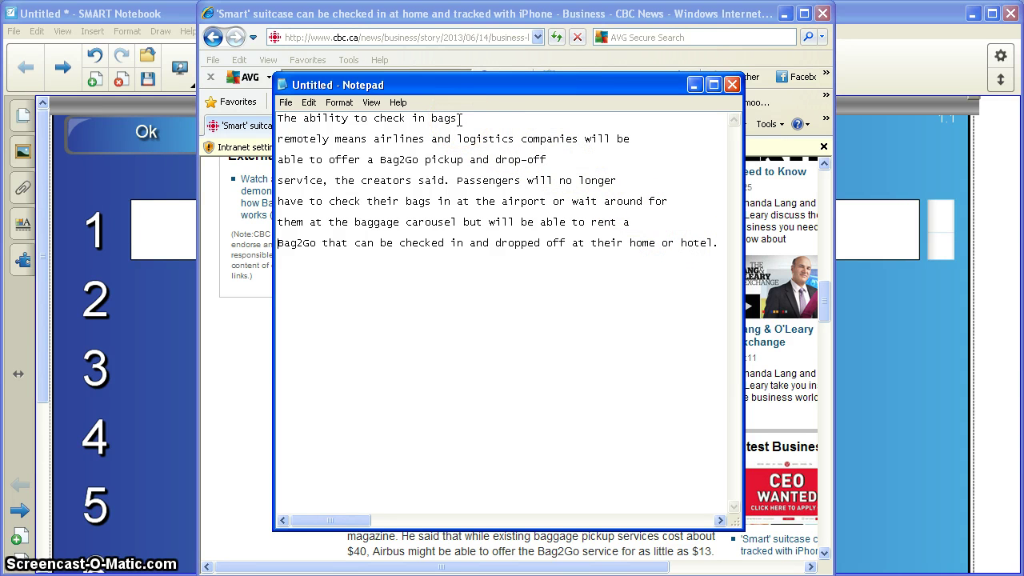
Cut the line 'The ability to check in bags' from Notepad and return to answer box 1
{"action": "left_click_drag", "start_coordinate": [460, 119], "coordinate": [318, 118]}
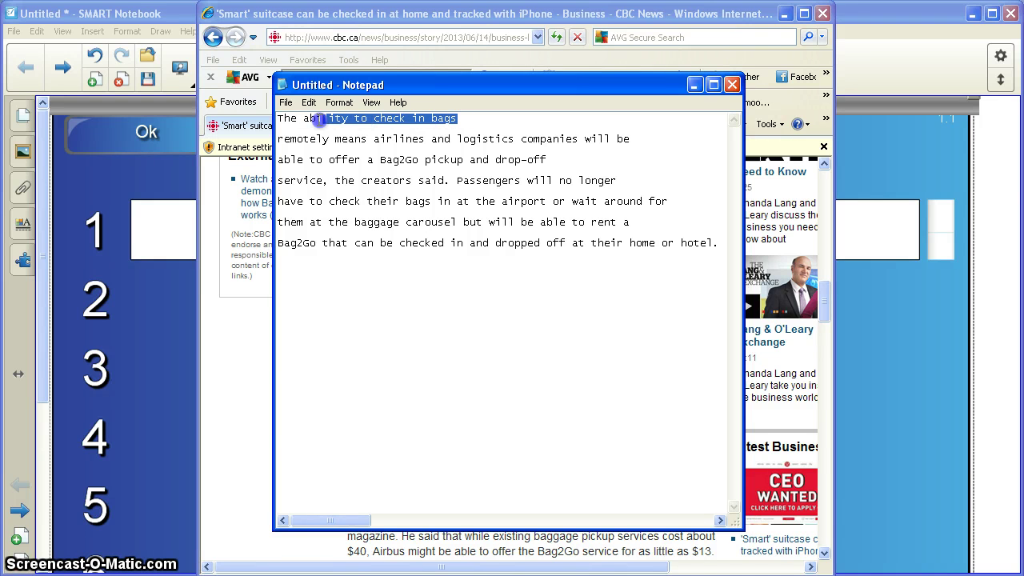
{"action": "right_click", "coordinate": [383, 125]}
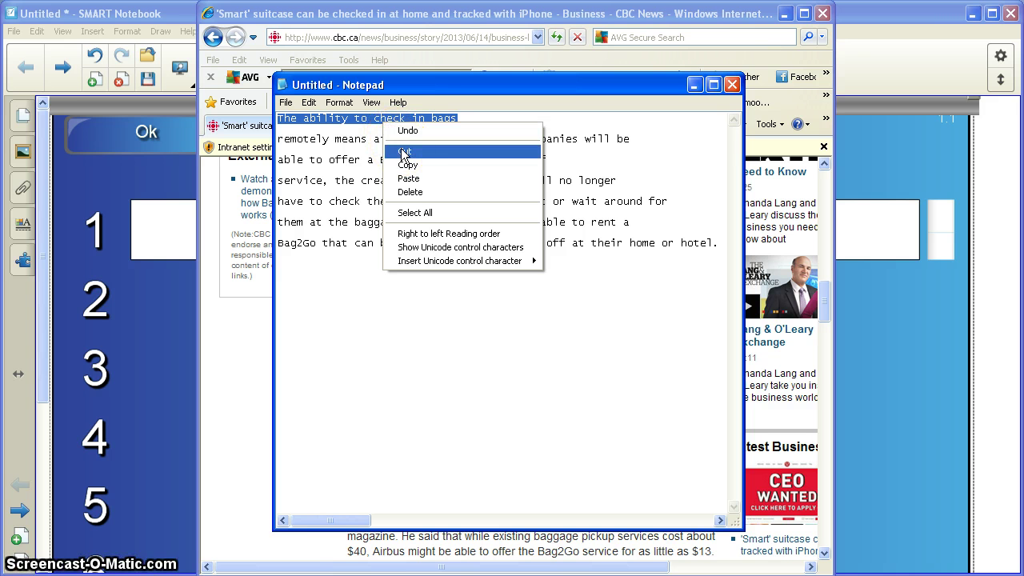
{"action": "left_click", "coordinate": [404, 152]}
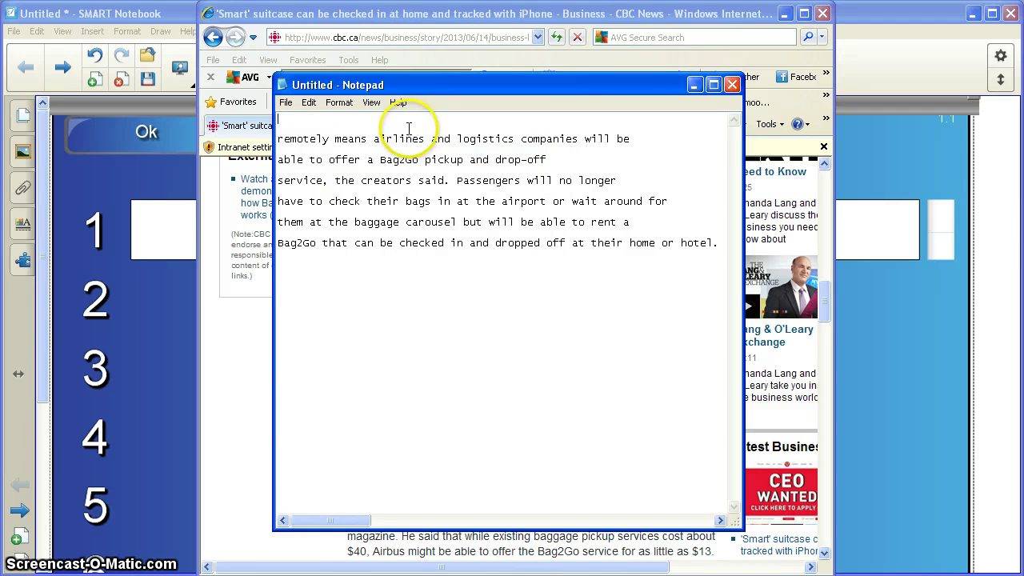
{"action": "left_click", "coordinate": [164, 224]}
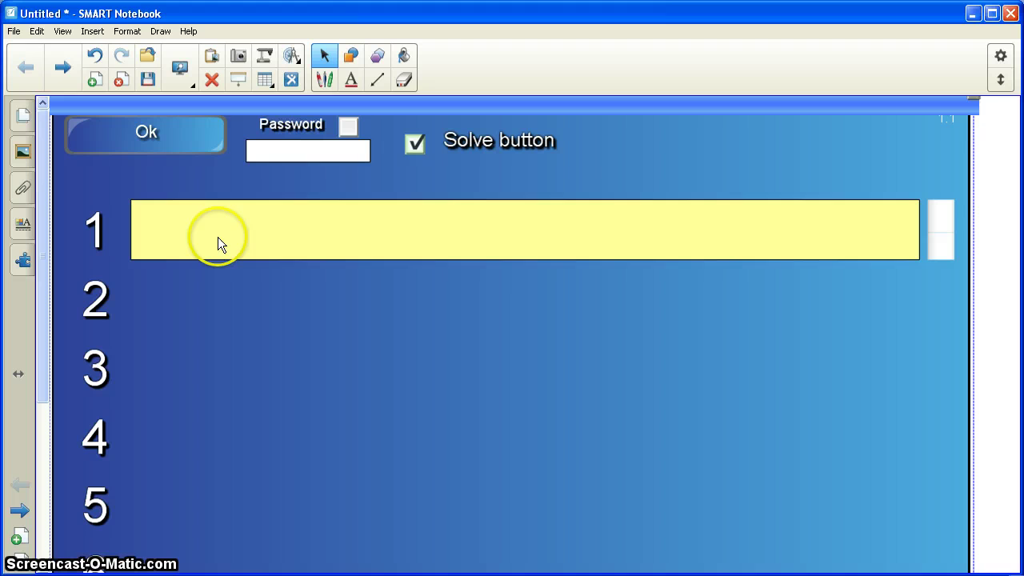
Paste 'The ability to check in bags' into row 1 of the activity
{"action": "right_click", "coordinate": [332, 229]}
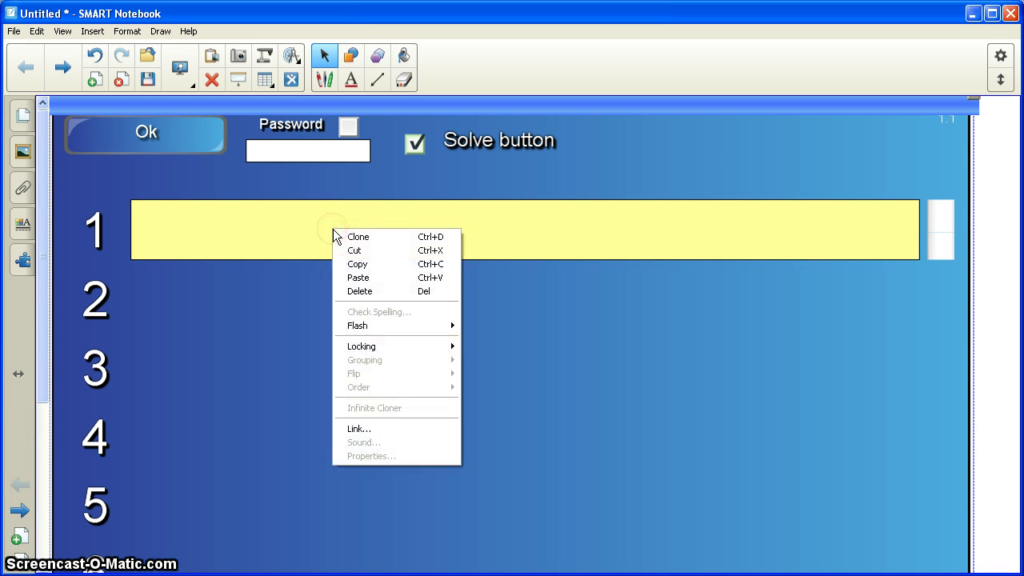
{"action": "left_click", "coordinate": [356, 277]}
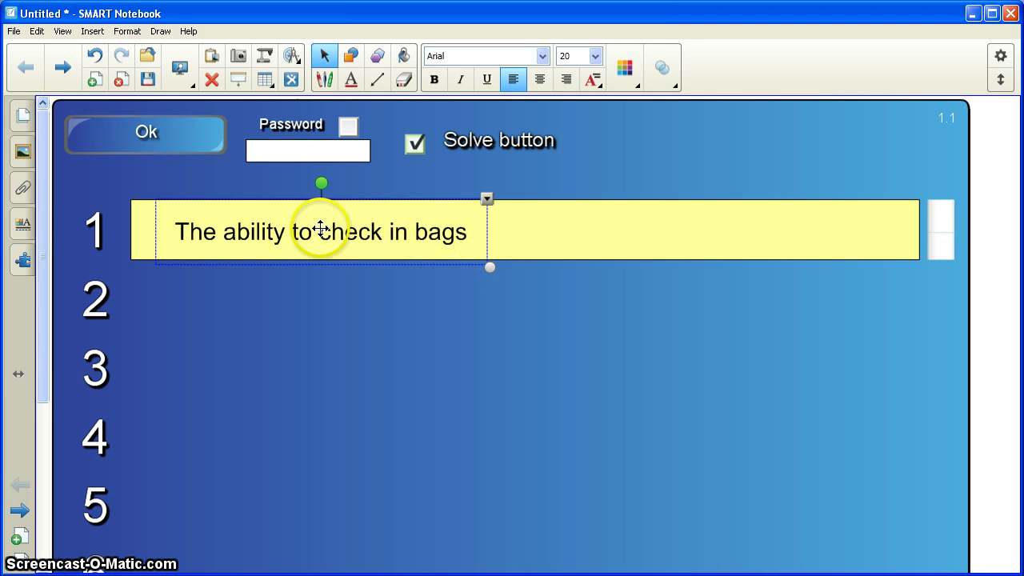
{"action": "left_click_drag", "start_coordinate": [302, 261], "coordinate": [415, 229]}
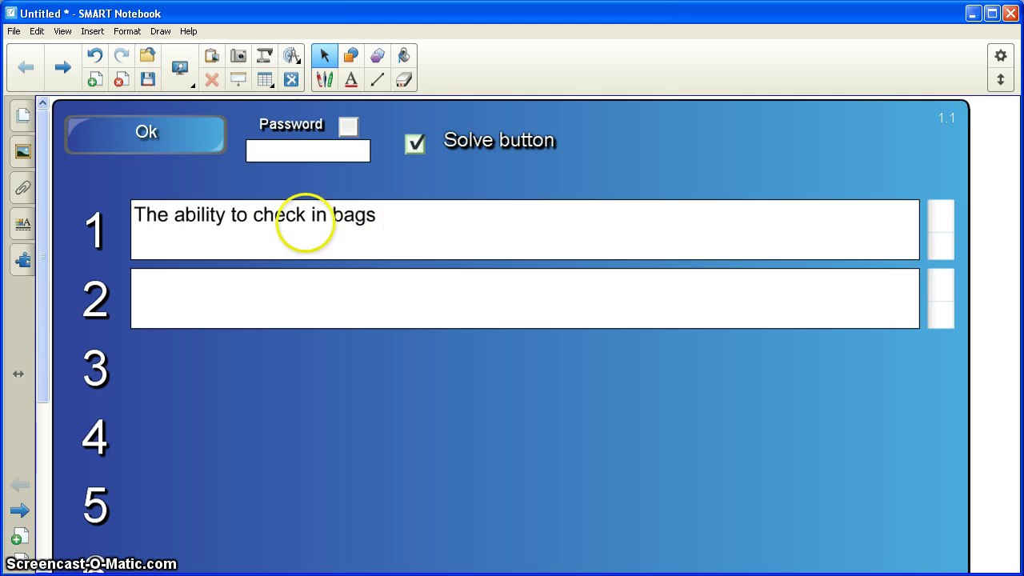
Cut 'remotely means airlines and logistics companies will be' from Notepad and paste it into row 2
{"action": "left_click", "coordinate": [209, 300]}
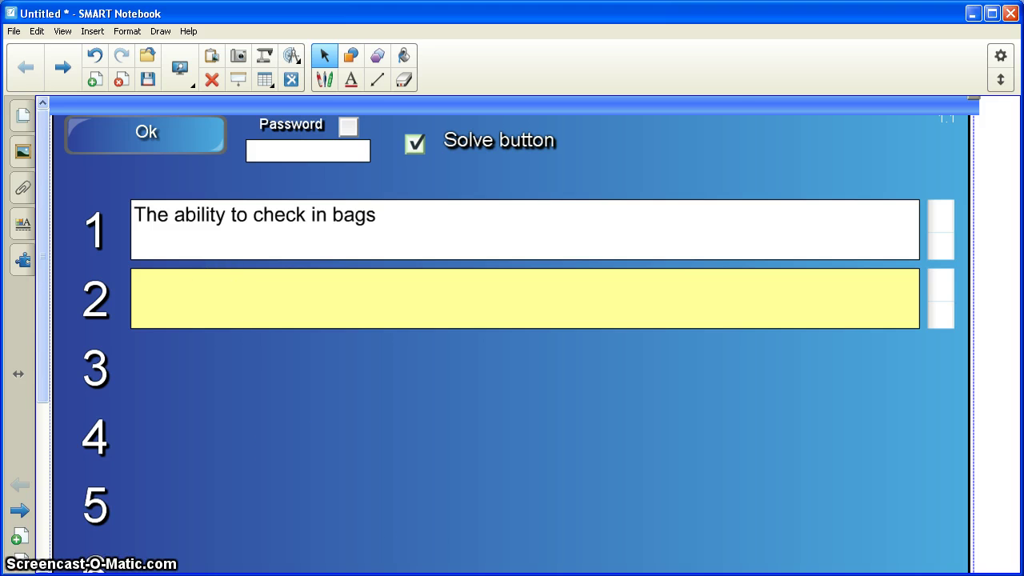
{"action": "key", "text": "alt+Tab"}
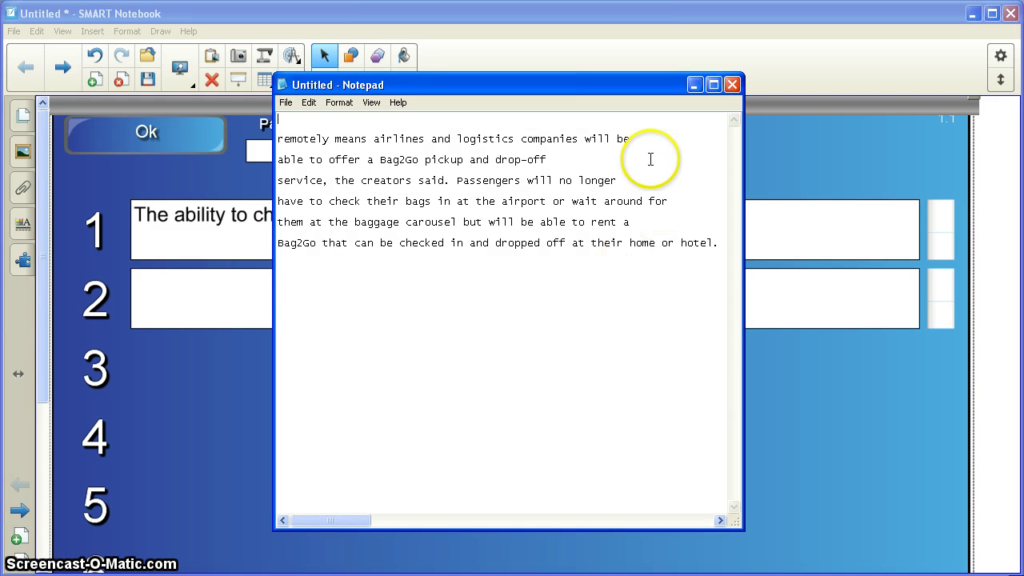
{"action": "left_click_drag", "start_coordinate": [631, 139], "coordinate": [321, 139]}
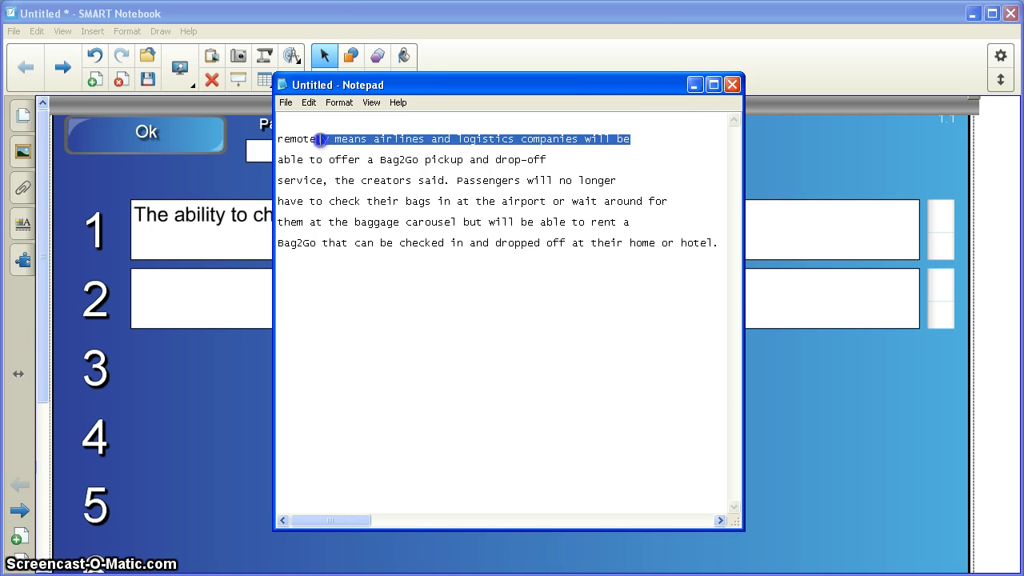
{"action": "right_click", "coordinate": [333, 143]}
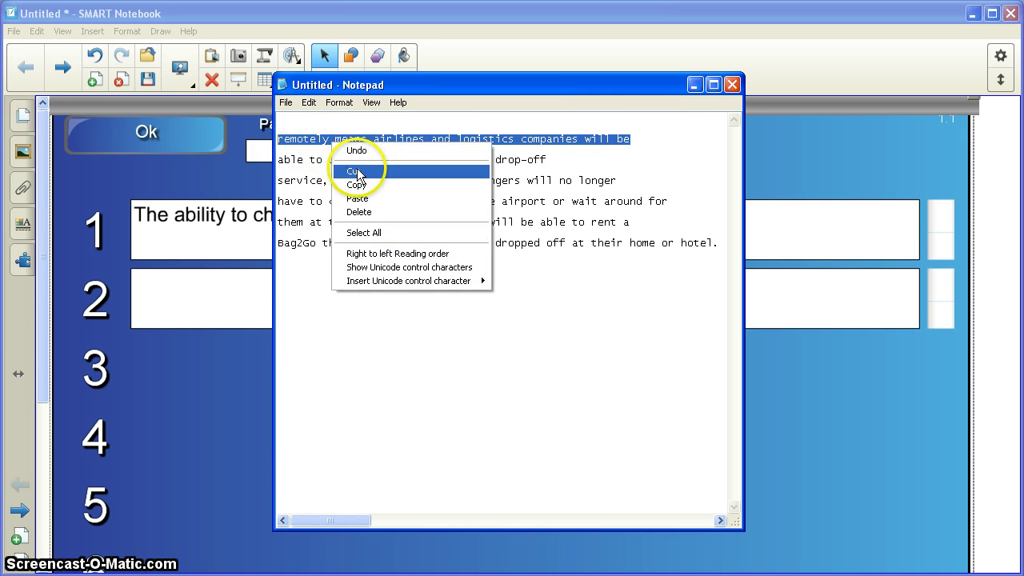
{"action": "left_click", "coordinate": [358, 172]}
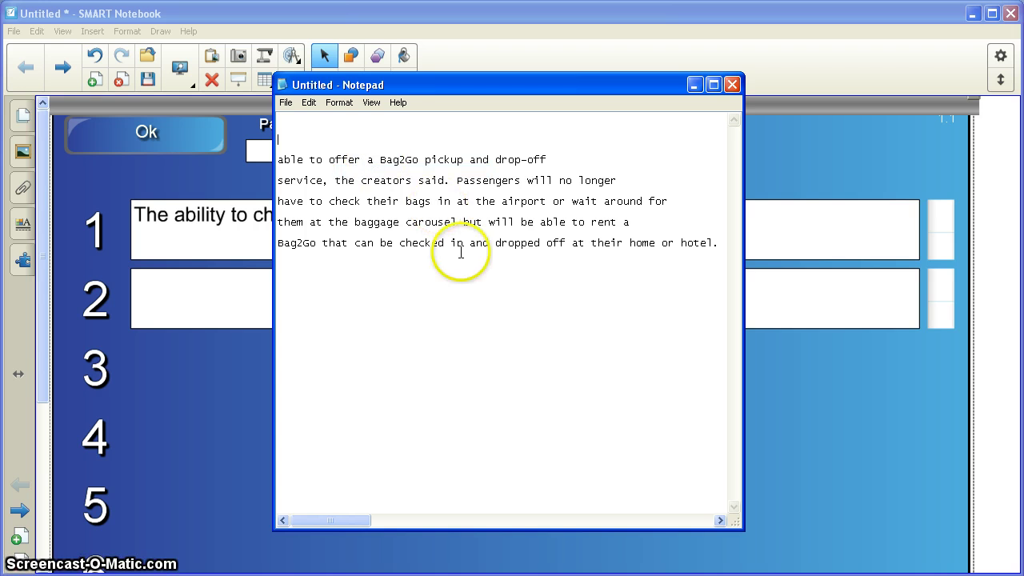
{"action": "left_click", "coordinate": [207, 289]}
{"action": "right_click", "coordinate": [198, 289]}
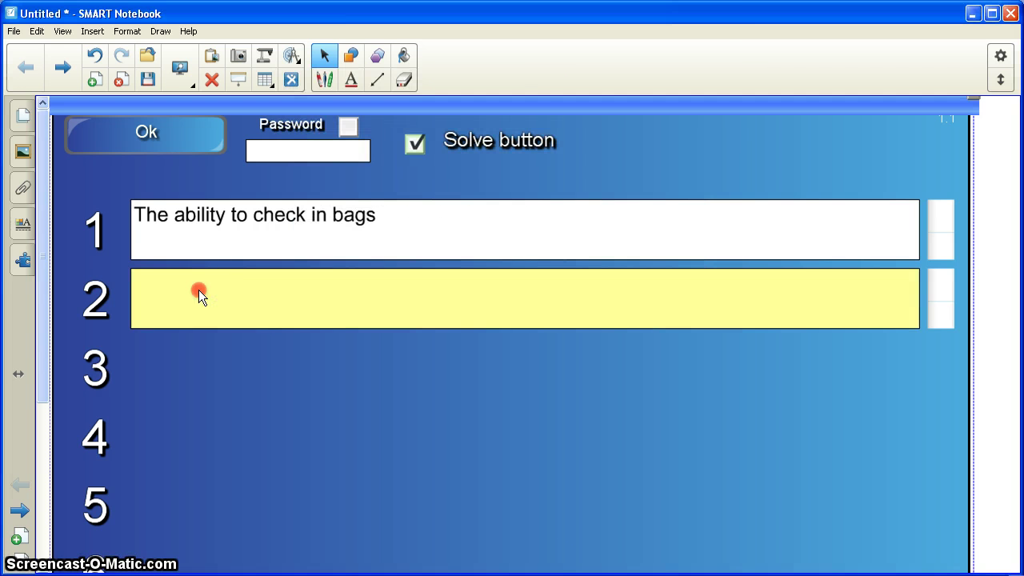
{"action": "left_click", "coordinate": [218, 338]}
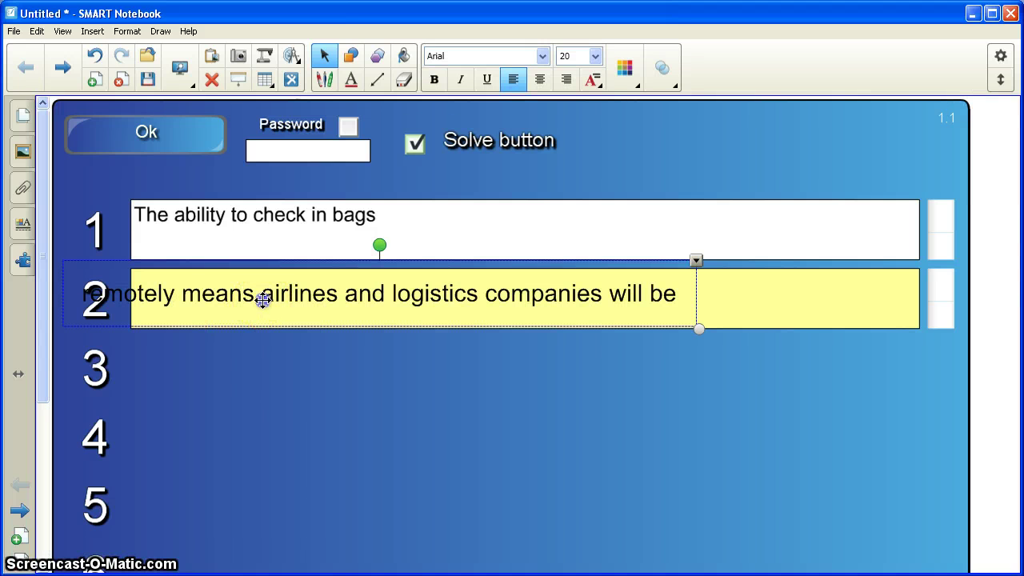
{"action": "left_click_drag", "start_coordinate": [262, 304], "coordinate": [372, 314]}
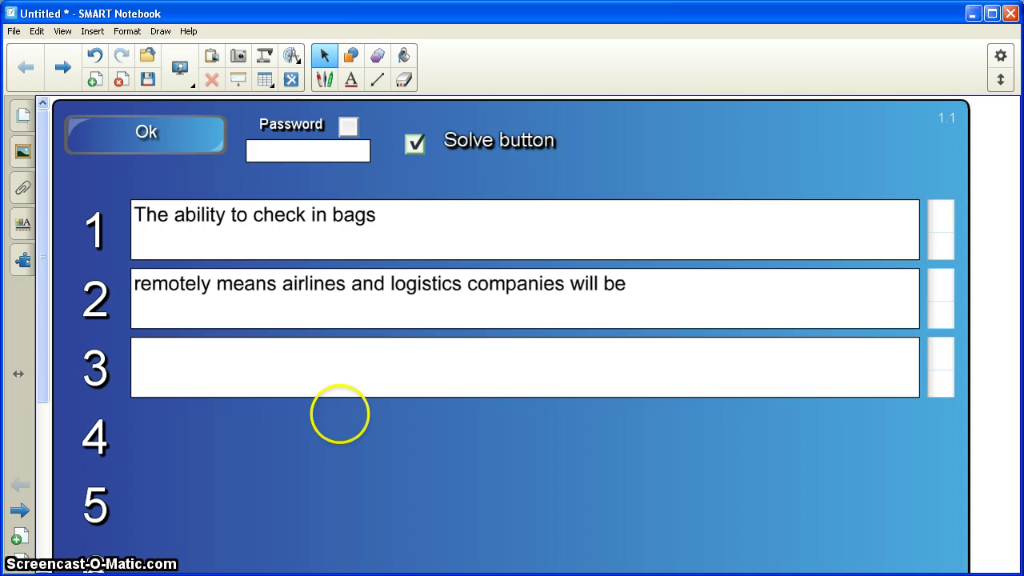
Cut 'able to offer a Bag2Go pickup and drop-off' from Notepad and paste it into row 3
{"action": "key", "text": "alt+Tab"}
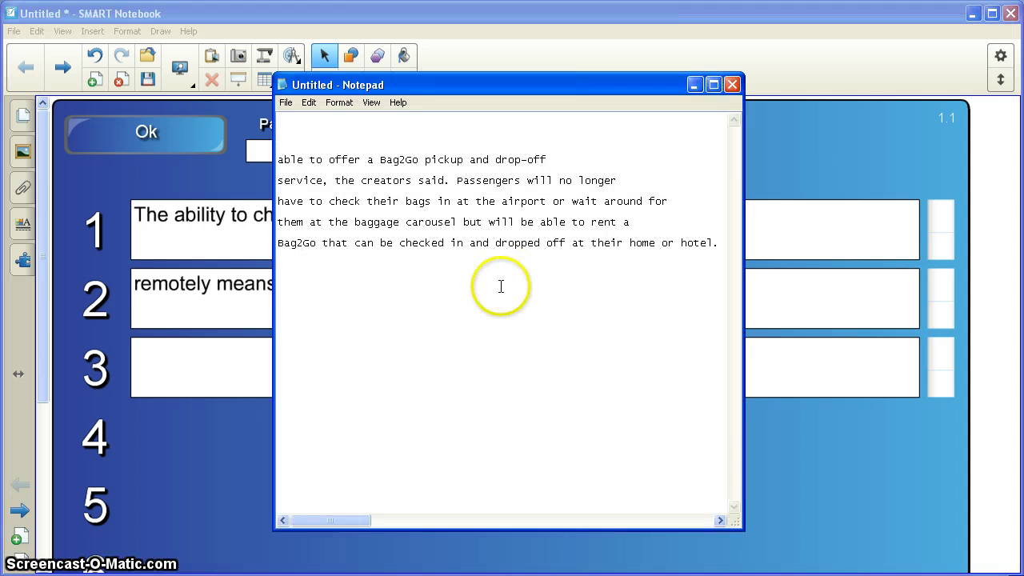
{"action": "left_click_drag", "start_coordinate": [551, 159], "coordinate": [330, 160]}
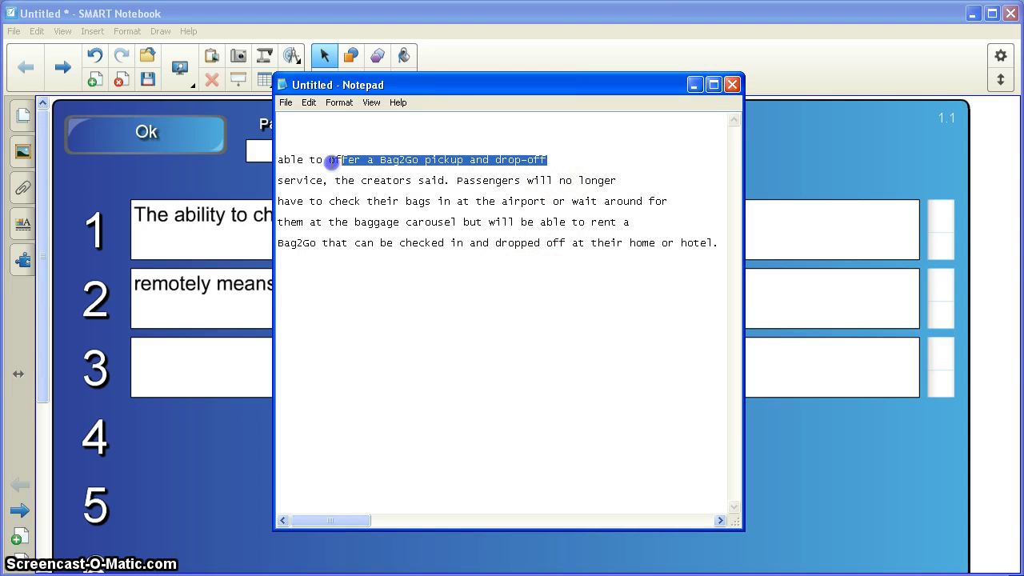
{"action": "right_click", "coordinate": [307, 164]}
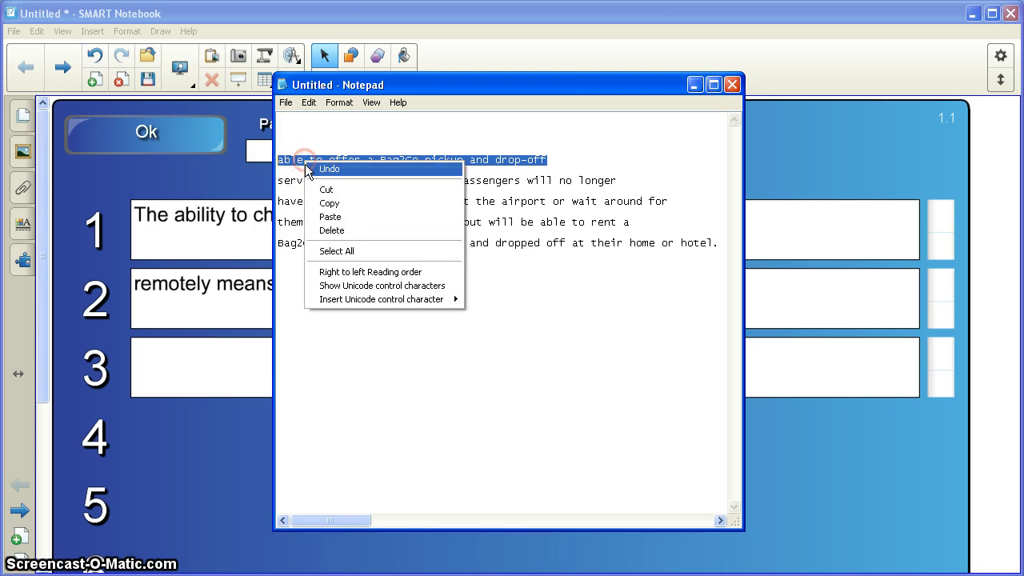
{"action": "left_click", "coordinate": [316, 192]}
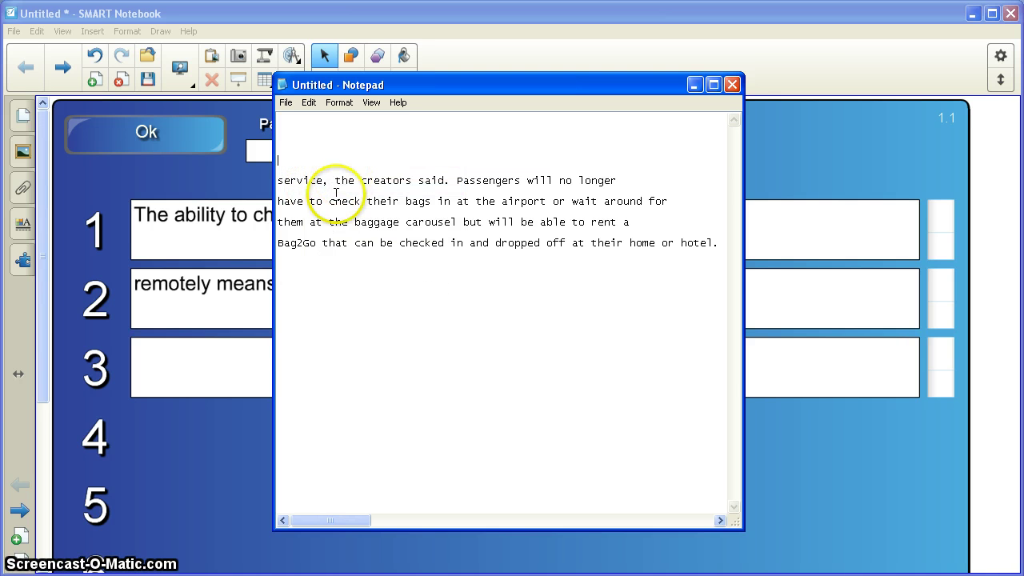
{"action": "left_click", "coordinate": [235, 369]}
{"action": "right_click", "coordinate": [235, 367]}
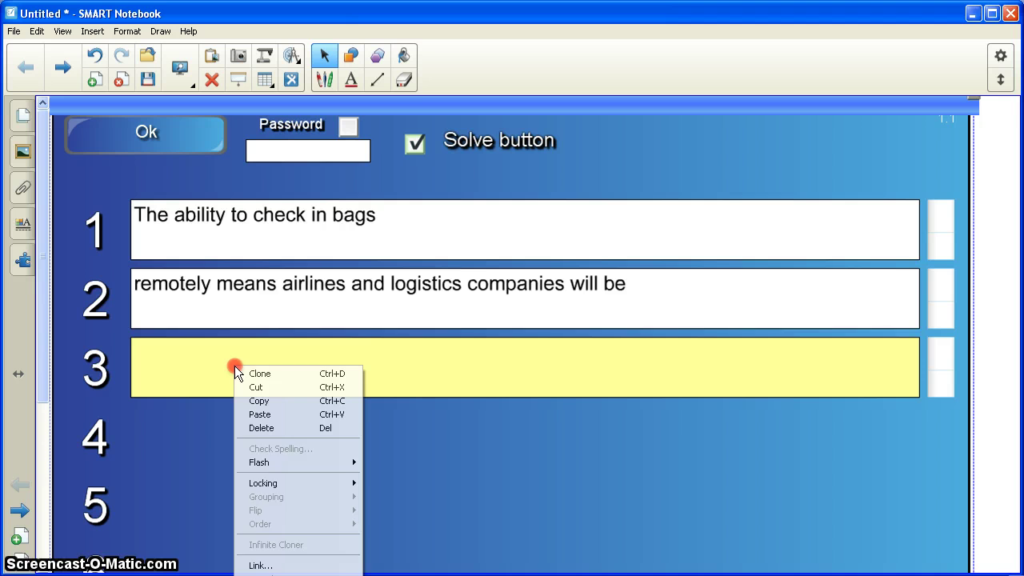
{"action": "left_click", "coordinate": [264, 414]}
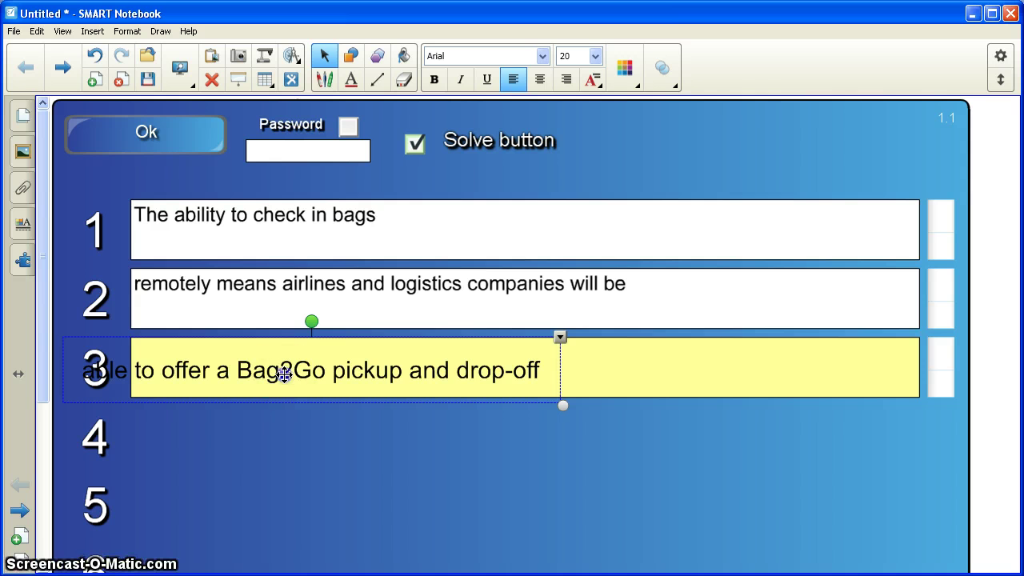
{"action": "left_click_drag", "start_coordinate": [303, 411], "coordinate": [402, 374]}
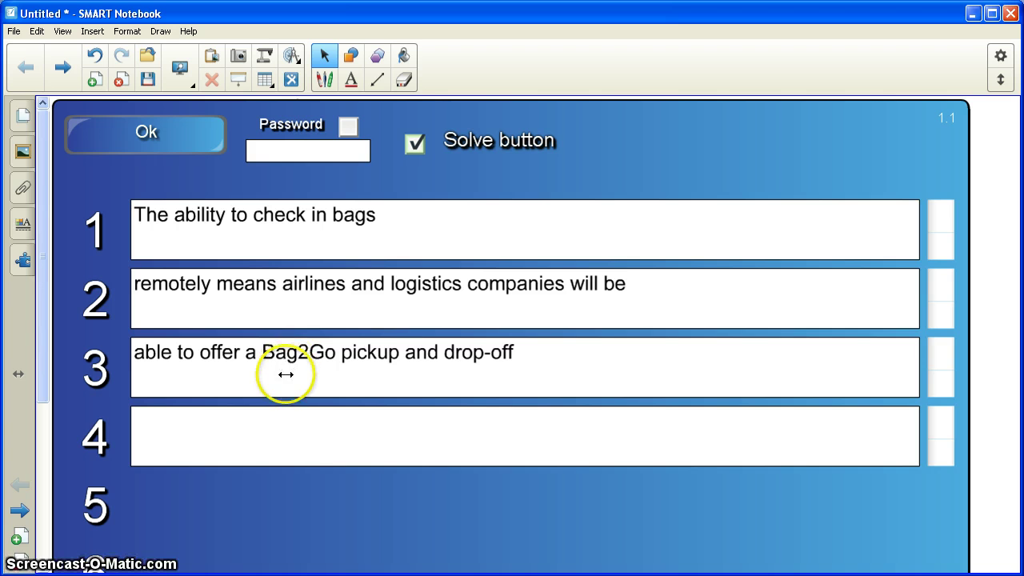
Leave edit mode to show the playable activity with its shuffled coloured strips
{"action": "left_click", "coordinate": [168, 136]}
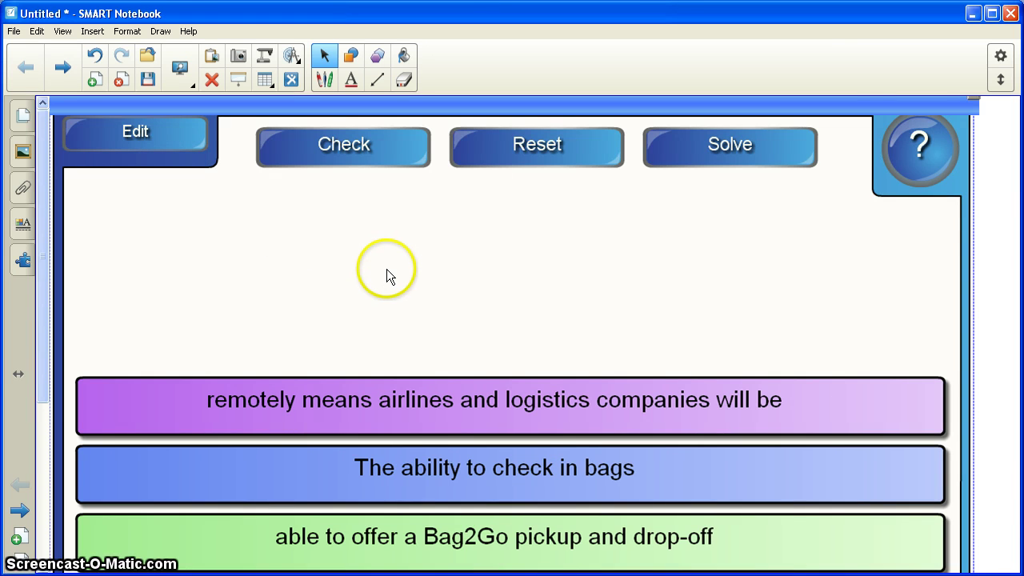
{"action": "scroll", "coordinate": [387, 272], "scroll_direction": "down", "scroll_amount": 3}
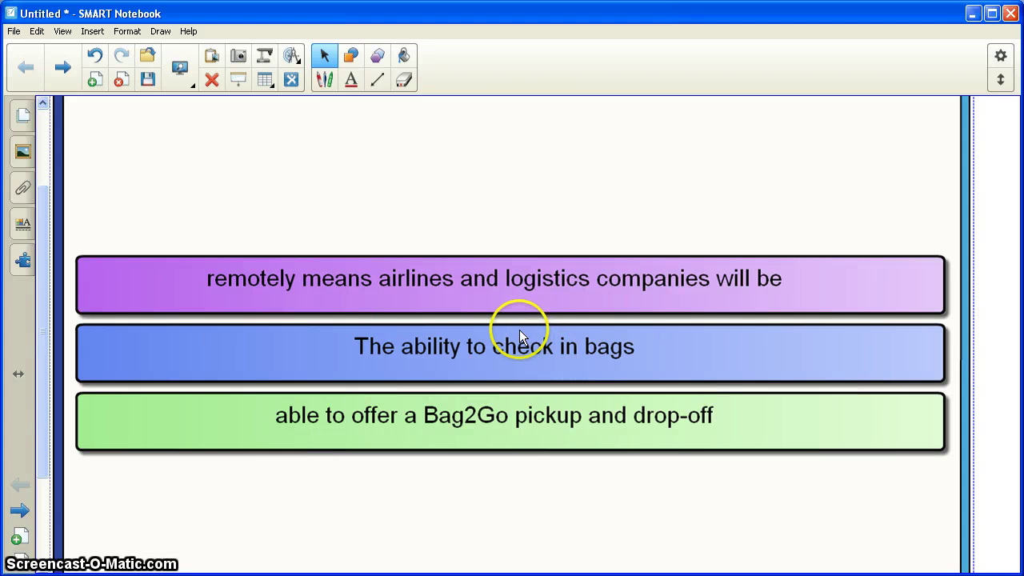
{"action": "scroll", "coordinate": [518, 329], "scroll_direction": "up", "scroll_amount": 3}
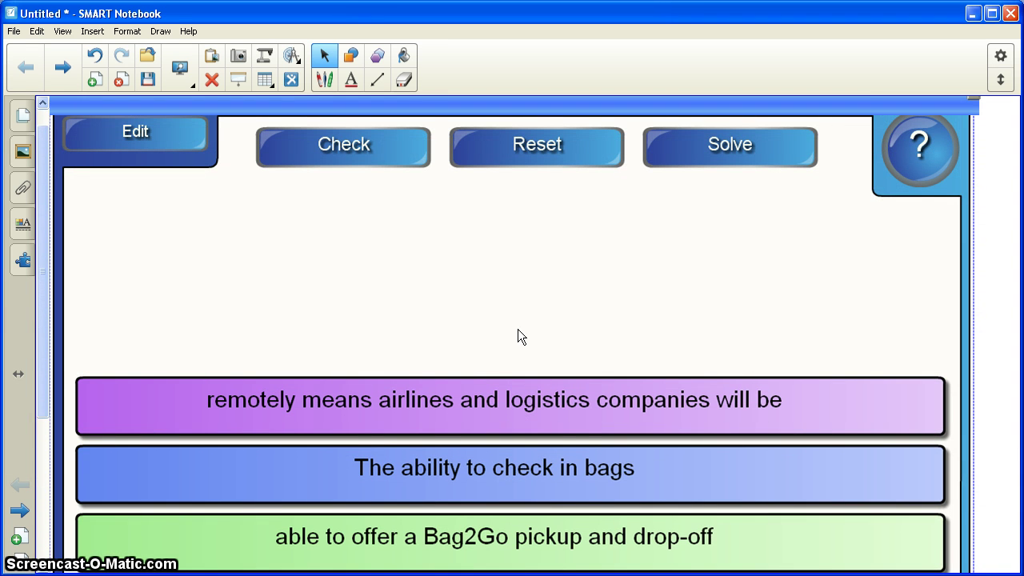
{"action": "scroll", "coordinate": [518, 329], "scroll_direction": "down", "scroll_amount": 3}
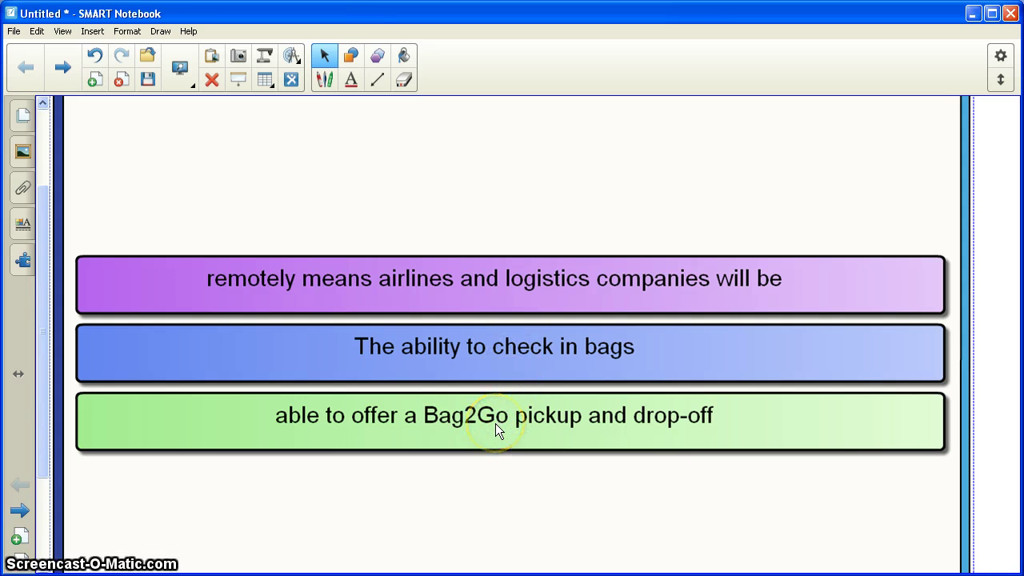
Move the green Bag2Go strip above the blue check-in strip
{"action": "left_click_drag", "start_coordinate": [495, 423], "coordinate": [496, 349]}
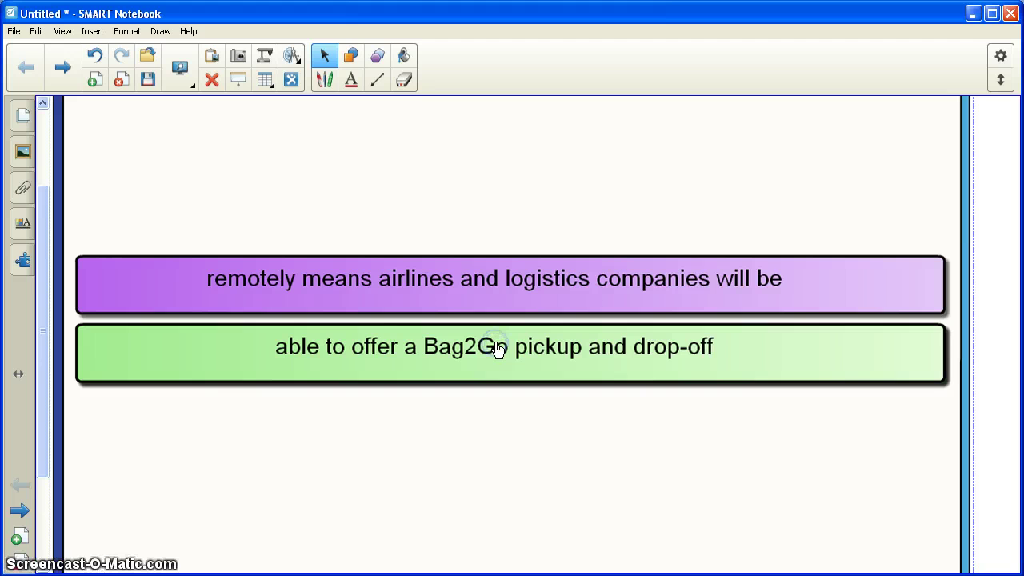
{"action": "scroll", "coordinate": [495, 350], "scroll_direction": "up", "scroll_amount": 2}
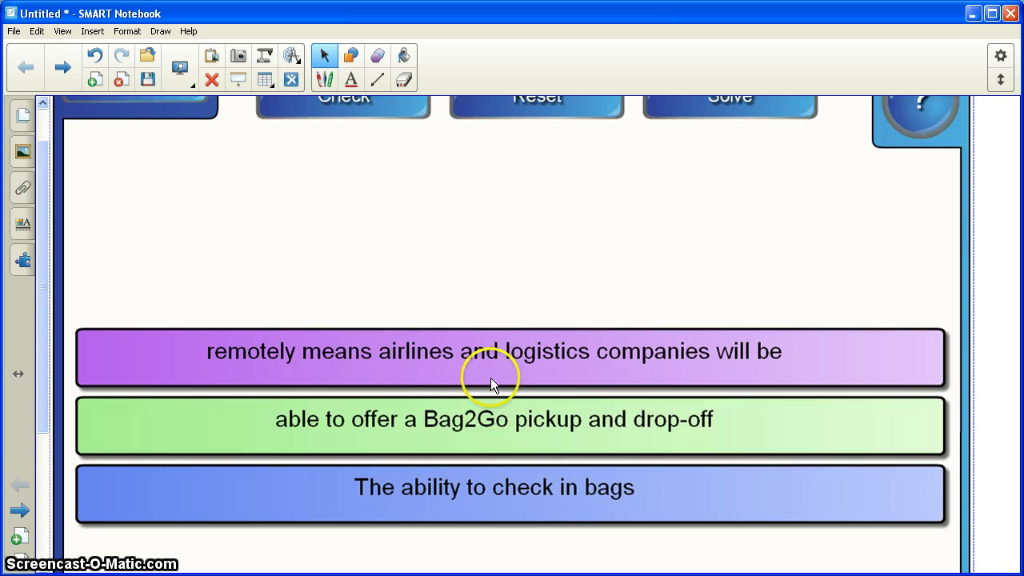
{"action": "scroll", "coordinate": [480, 473], "scroll_direction": "up", "scroll_amount": 2}
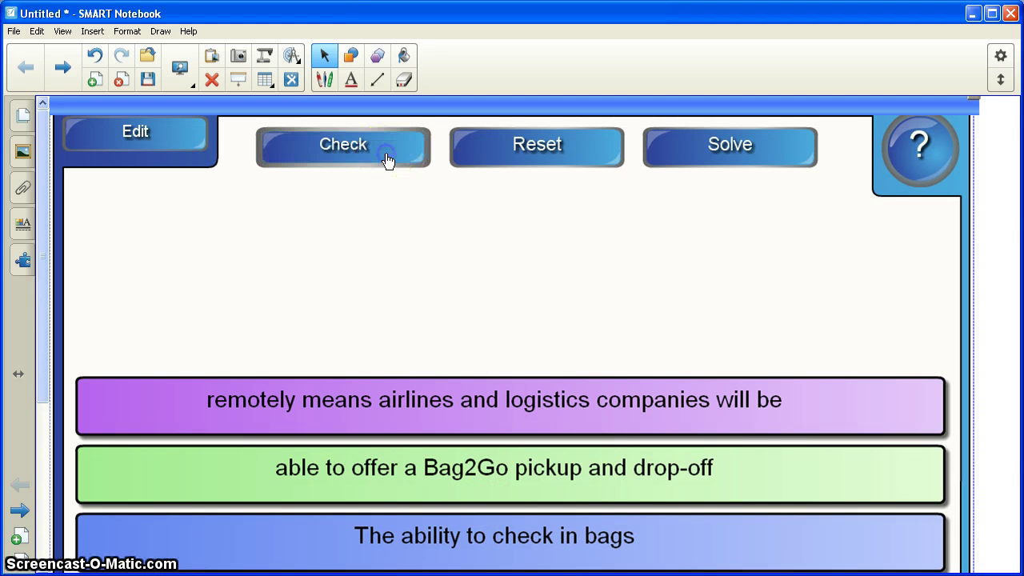
Check the order, raise the check-in strip one place, then solve to tick every strip green
{"action": "left_click", "coordinate": [387, 159]}
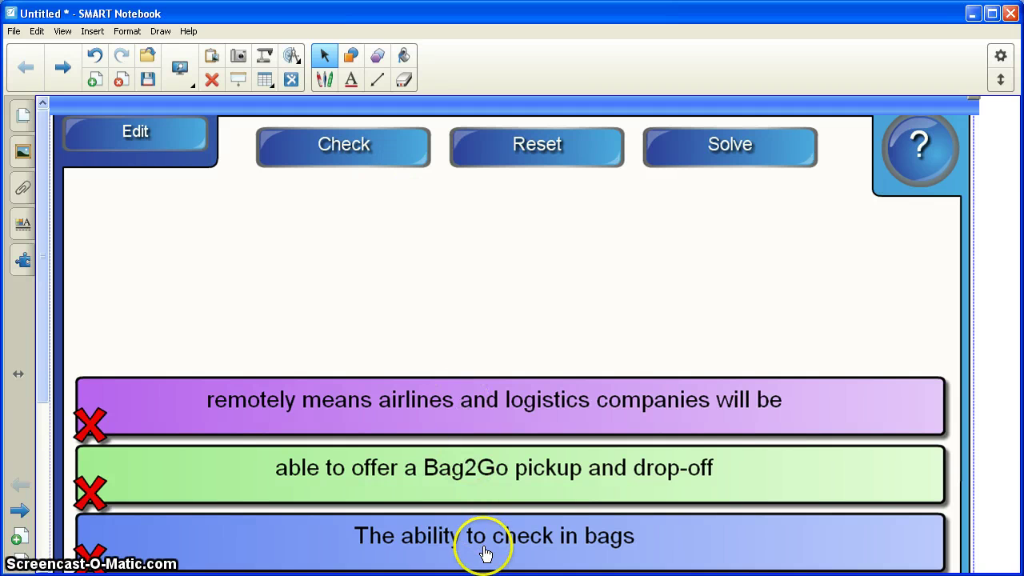
{"action": "left_click_drag", "start_coordinate": [484, 527], "coordinate": [484, 465]}
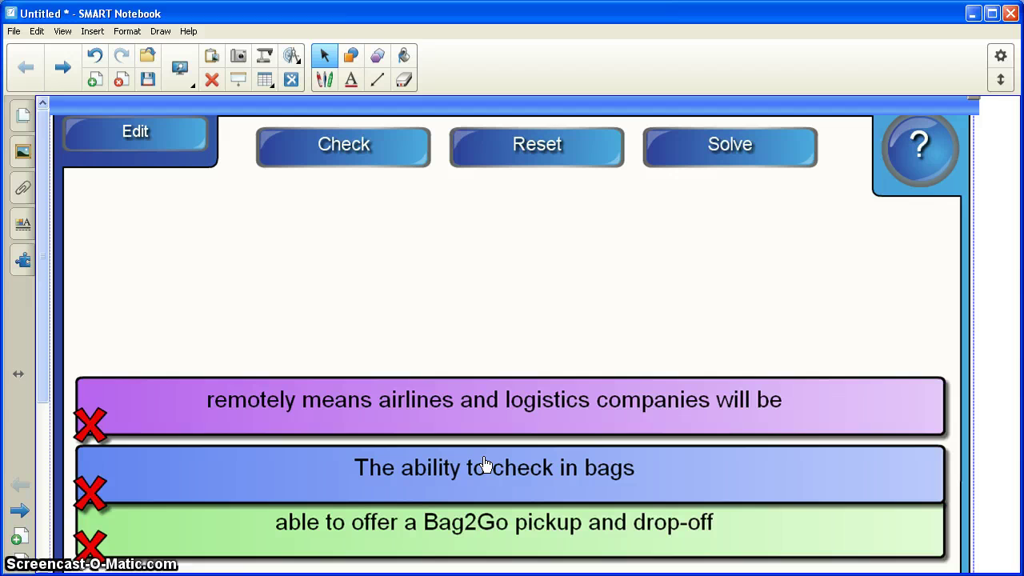
{"action": "left_click", "coordinate": [494, 418]}
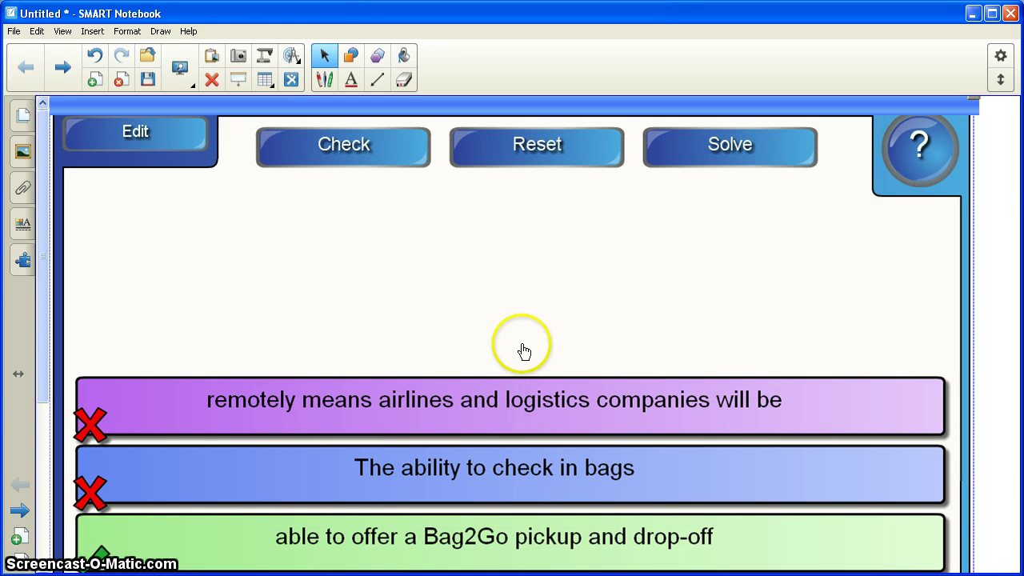
{"action": "left_click", "coordinate": [700, 157]}
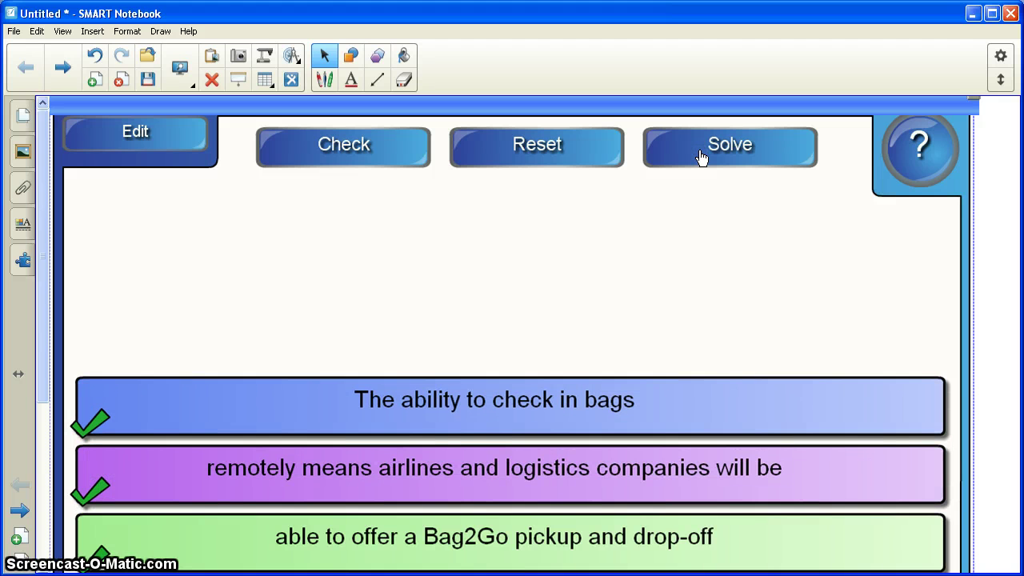
{"action": "left_click", "coordinate": [659, 247]}
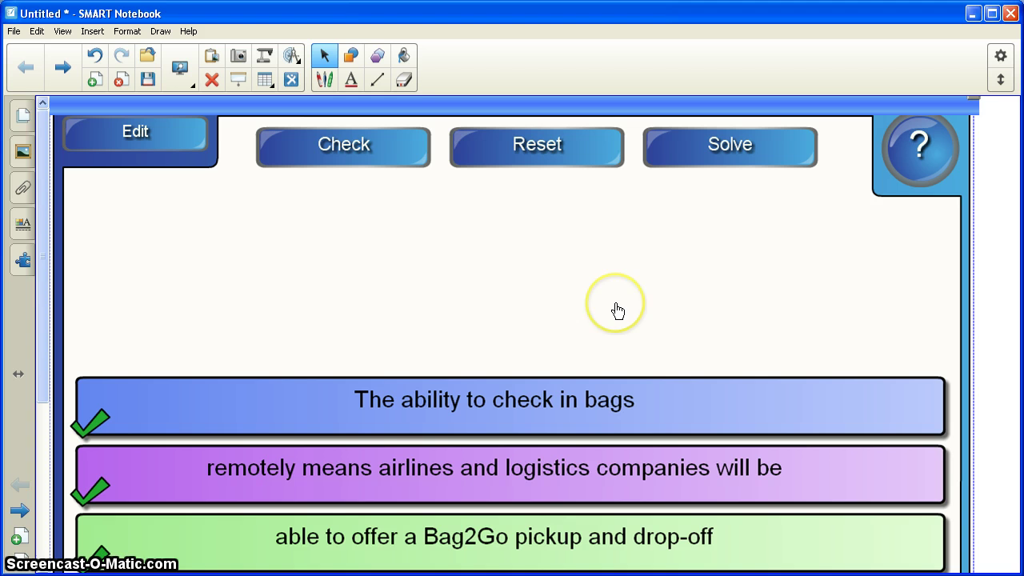
Reset the activity to clear the green ticks and reshuffle the three strips, then review them
{"action": "left_click", "coordinate": [537, 160]}
{"action": "left_click", "coordinate": [537, 160]}
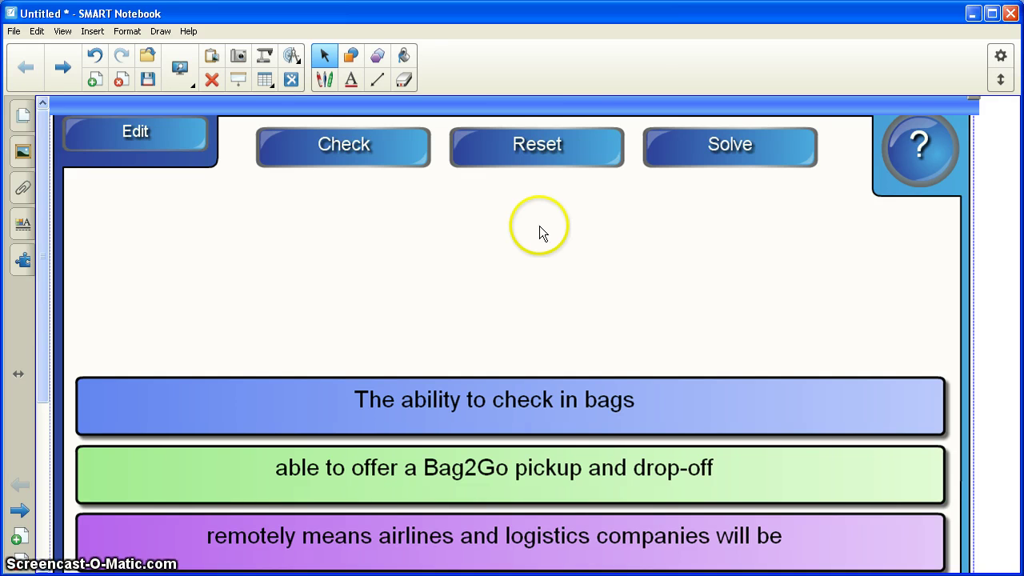
{"action": "scroll", "coordinate": [539, 226], "scroll_direction": "down", "scroll_amount": 2}
{"action": "scroll", "coordinate": [539, 227], "scroll_direction": "down", "scroll_amount": 3}
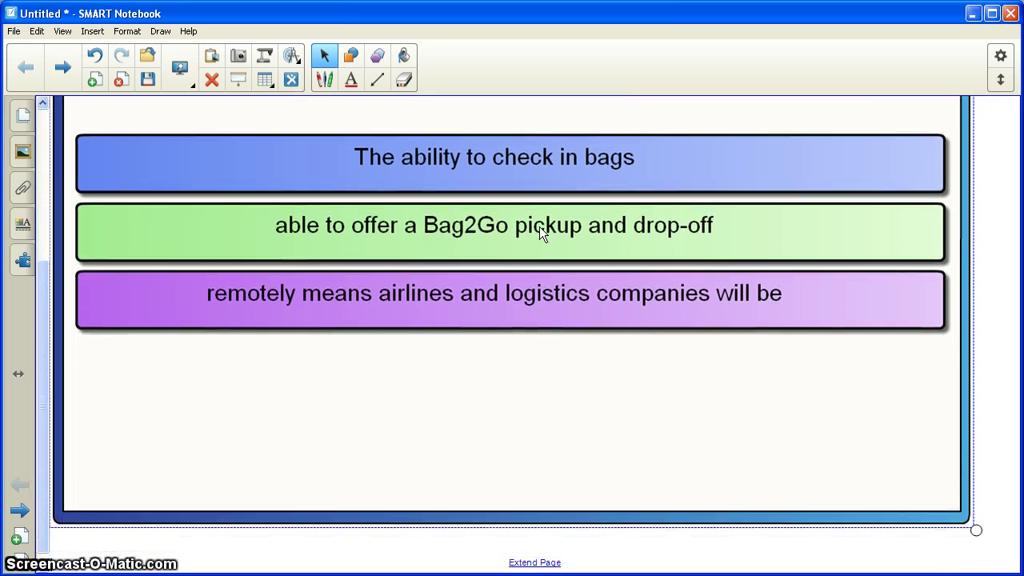
{"action": "scroll", "coordinate": [540, 227], "scroll_direction": "up", "scroll_amount": 3}
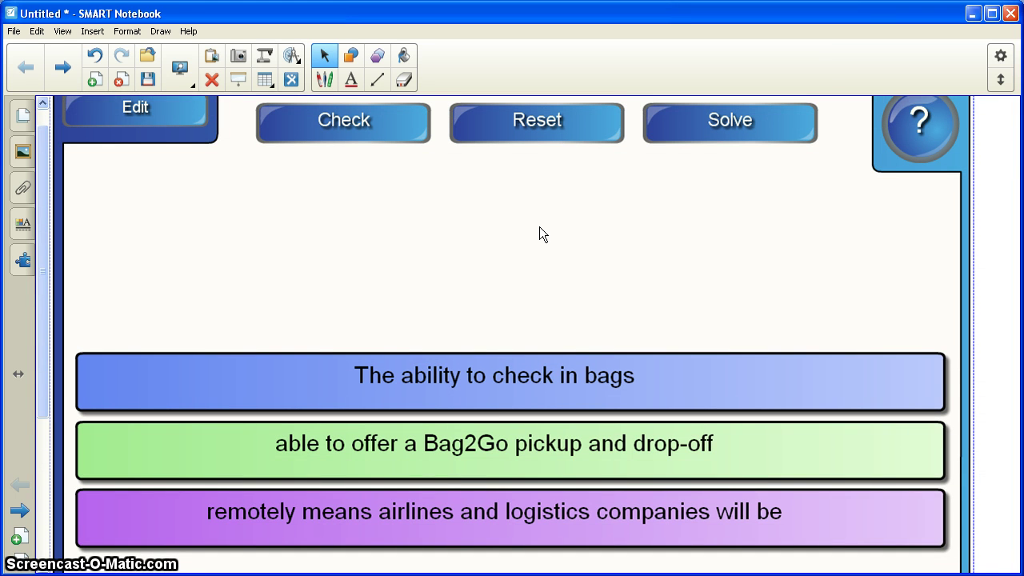
{"action": "scroll", "coordinate": [539, 233], "scroll_direction": "up", "scroll_amount": 1}
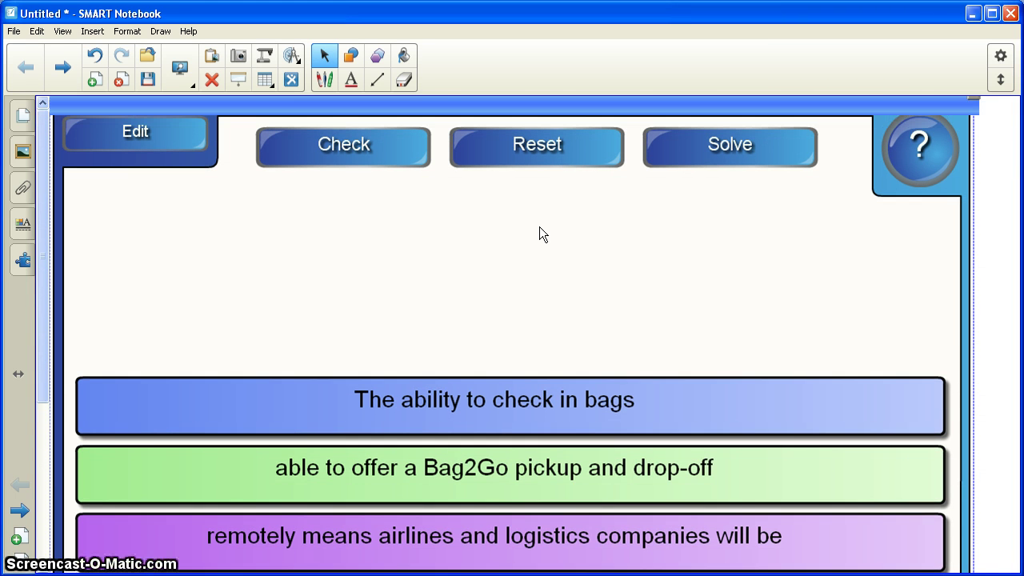
{"action": "scroll", "coordinate": [539, 233], "scroll_direction": "down", "scroll_amount": 3}
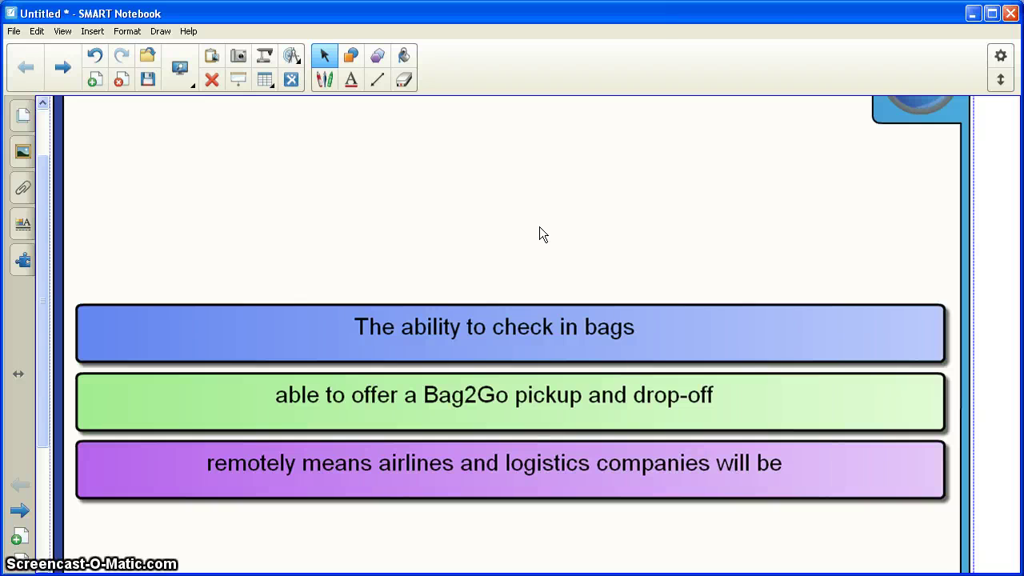
{"action": "scroll", "coordinate": [539, 234], "scroll_direction": "up", "scroll_amount": 3}
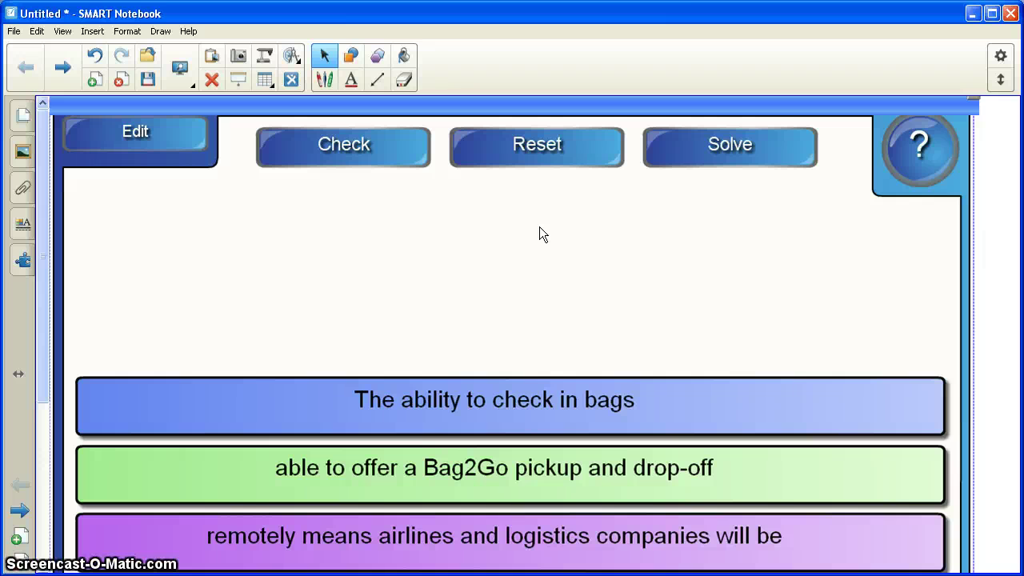
{"action": "left_click", "coordinate": [14, 33]}
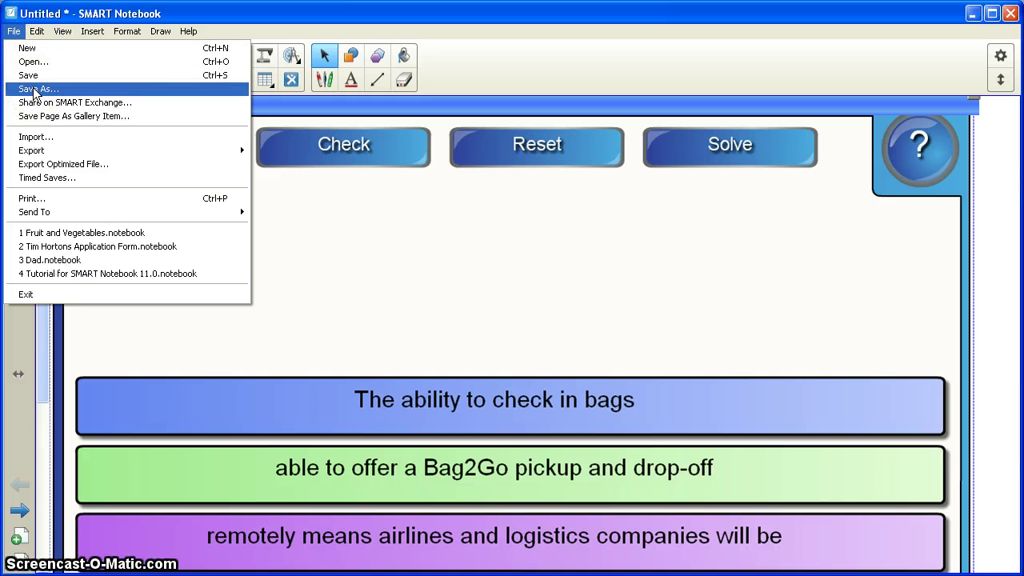
{"action": "left_click", "coordinate": [300, 212]}
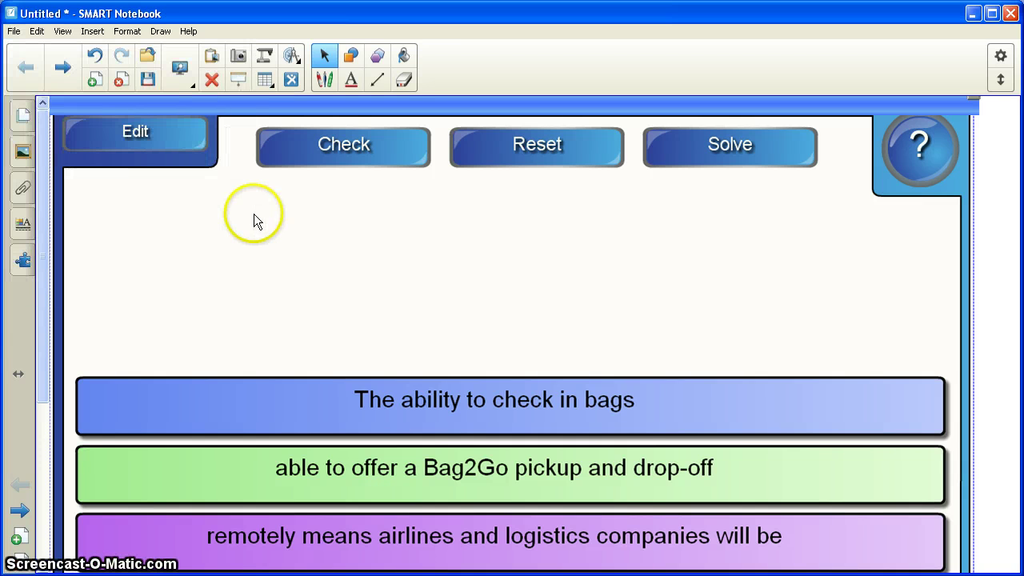